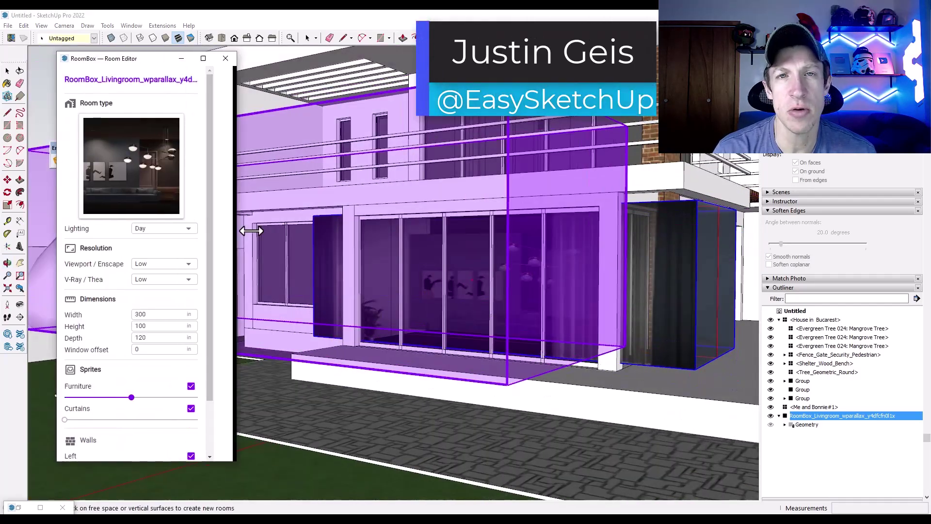
# Increase the curtain setting of the living room box behind the ground-floor windows in the Room Editor
pyautogui.moveTo(189, 315); pyautogui.dragTo(165, 334)
pyautogui.click(178, 327)
pyautogui.scroll(-2, 145, 332)
pyautogui.moveTo(64, 356); pyautogui.dragTo(82, 356)
pyautogui.moveTo(567, 320)
pyautogui.mouseDown(button='middle')
pyautogui.moveTo(503, 328)
pyautogui.moveTo(563, 339)
pyautogui.moveTo(594, 332)
pyautogui.moveTo(205, 333)
pyautogui.moveTo(558, 332)
pyautogui.mouseUp(button='middle')
pyautogui.scroll(2, 504, 306)
pyautogui.scroll(-1, 576, 326)
pyautogui.scroll(1, 558, 332)
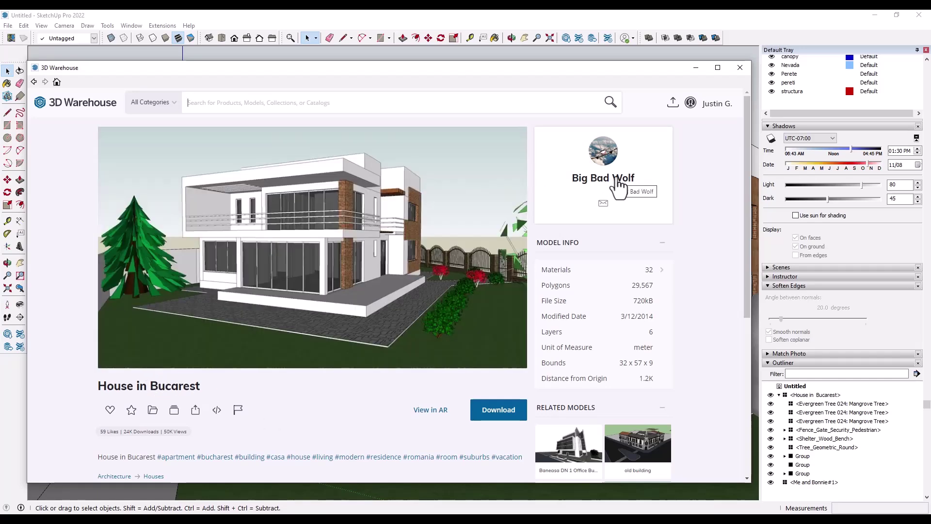
# Minimize the 3D Warehouse model page and shift the time of day over the house in the Enscape render
pyautogui.click(696, 68)
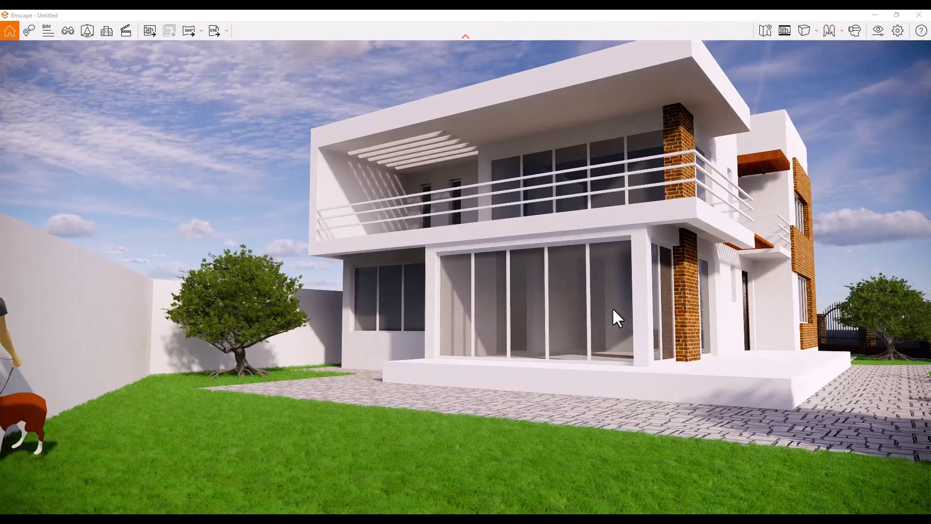
pyautogui.moveTo(726, 166); pyautogui.dragTo(726, 193)
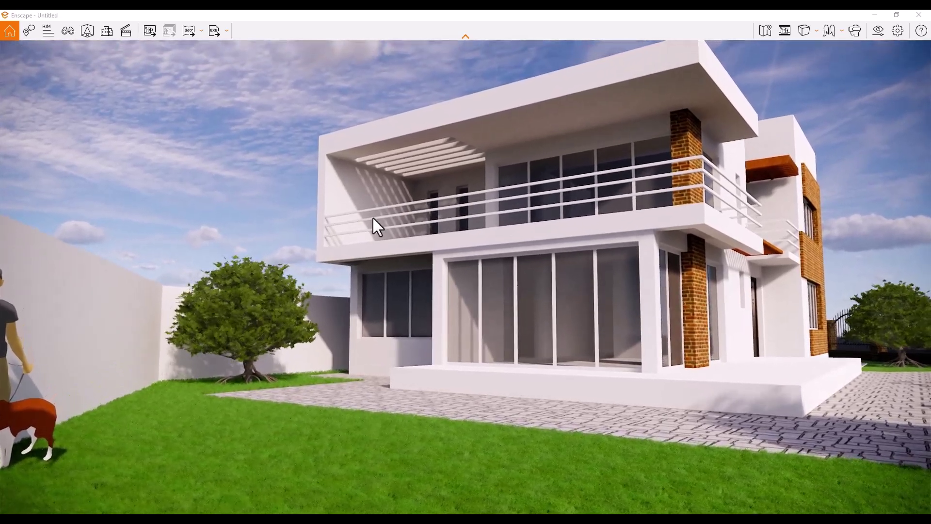
pyautogui.keyDown('shift'); pyautogui.moveTo(530, 349); pyautogui.dragTo(606, 349, button='right'); pyautogui.keyUp('shift')
pyautogui.keyDown('shift'); pyautogui.moveTo(451, 348); pyautogui.dragTo(448, 348, button='right'); pyautogui.keyUp('shift')
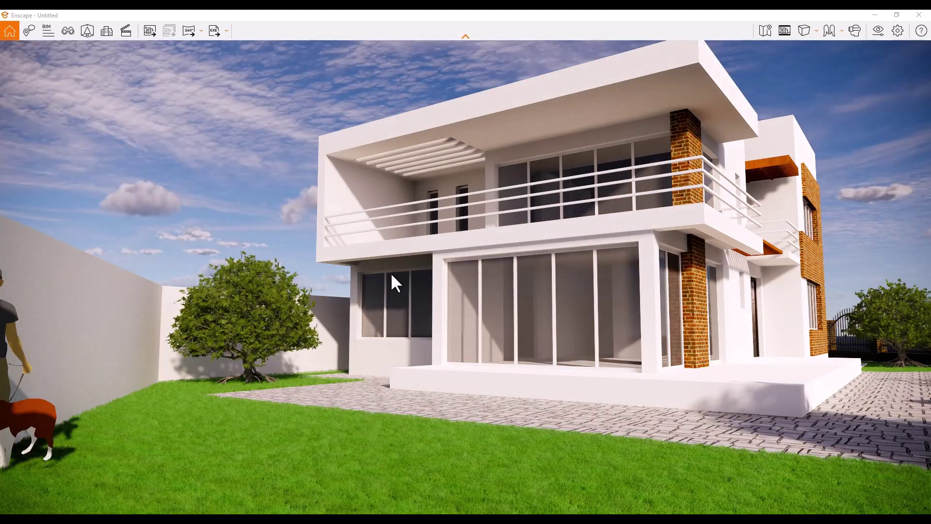
pyautogui.press('w')
pyautogui.moveTo(554, 338)
pyautogui.mouseDown()
pyautogui.moveTo(562, 370)
pyautogui.moveTo(552, 340)
pyautogui.mouseUp()
pyautogui.keyDown('shift'); pyautogui.moveTo(552, 340); pyautogui.dragTo(562, 348, button='right'); pyautogui.keyUp('shift')
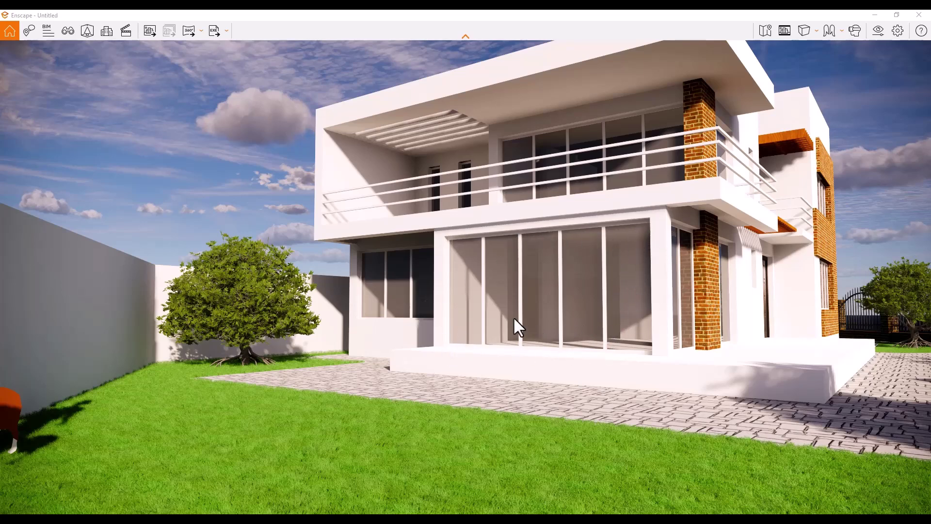
# Walk closer to the ground-floor windows in the Enscape render to examine the interiors, ending with the render window minimized
pyautogui.press('w')
pyautogui.press('a')
pyautogui.moveTo(508, 335); pyautogui.dragTo(548, 350)
pyautogui.press('w')
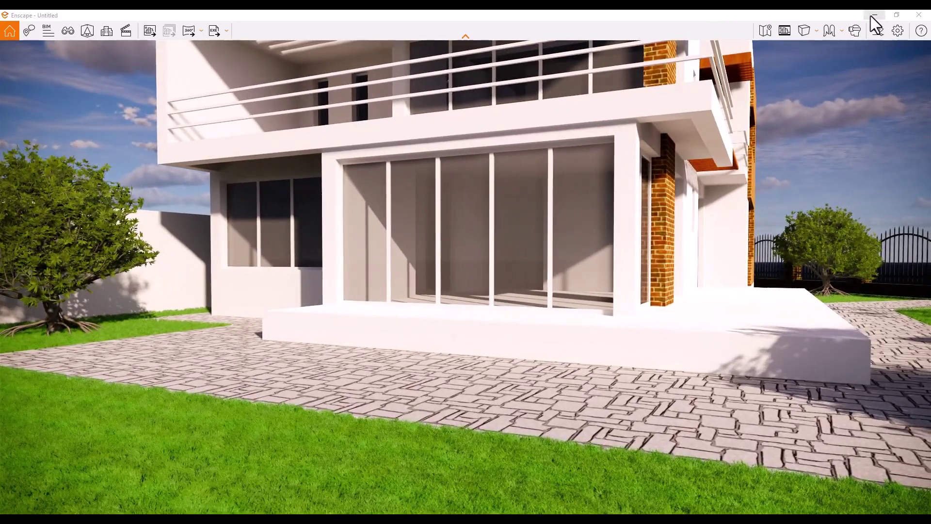
pyautogui.click(872, 15)
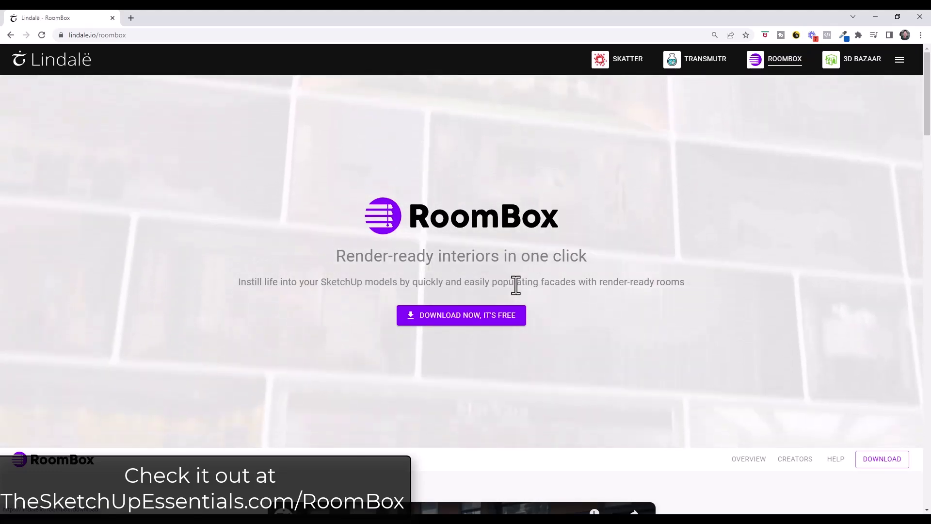
# Examine the RoomBox web page's room collection and its section on creating and editing rooms, and minimize the browser
pyautogui.scroll(-6, 582, 281)
pyautogui.scroll(-7, 721, 262)
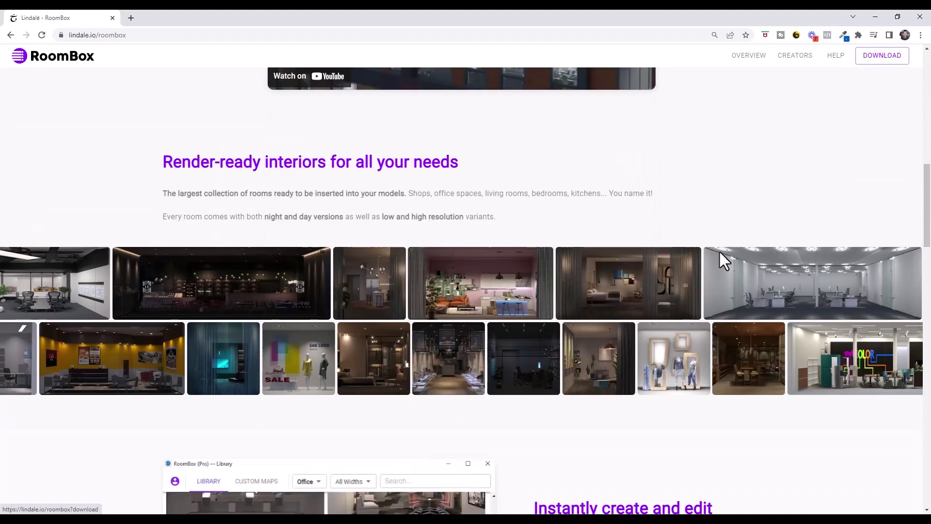
pyautogui.scroll(-6, 648, 221)
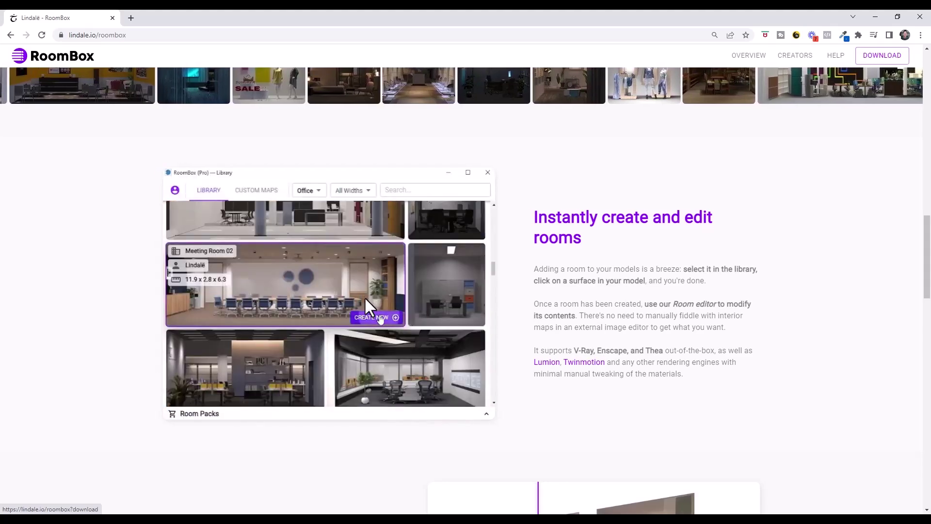
pyautogui.scroll(4, 409, 315)
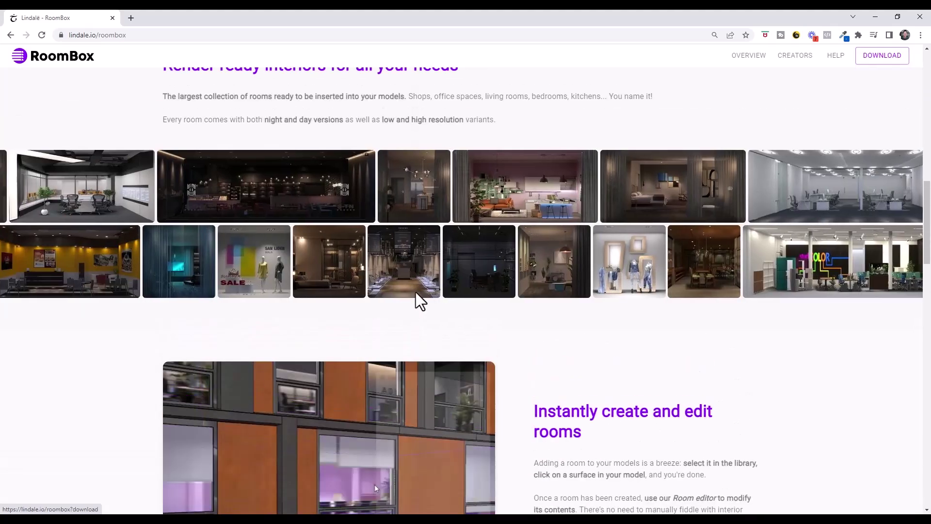
pyautogui.scroll(3, 433, 254)
pyautogui.click(876, 17)
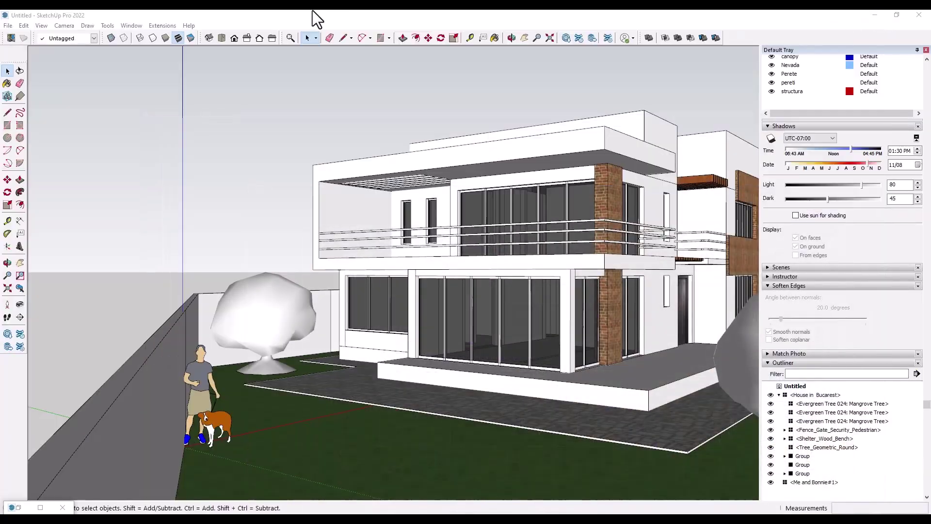
# Search the Extension Warehouse for roombox, view the RoomBox extension page, and close the warehouse
pyautogui.click(580, 39)
pyautogui.write('ro')
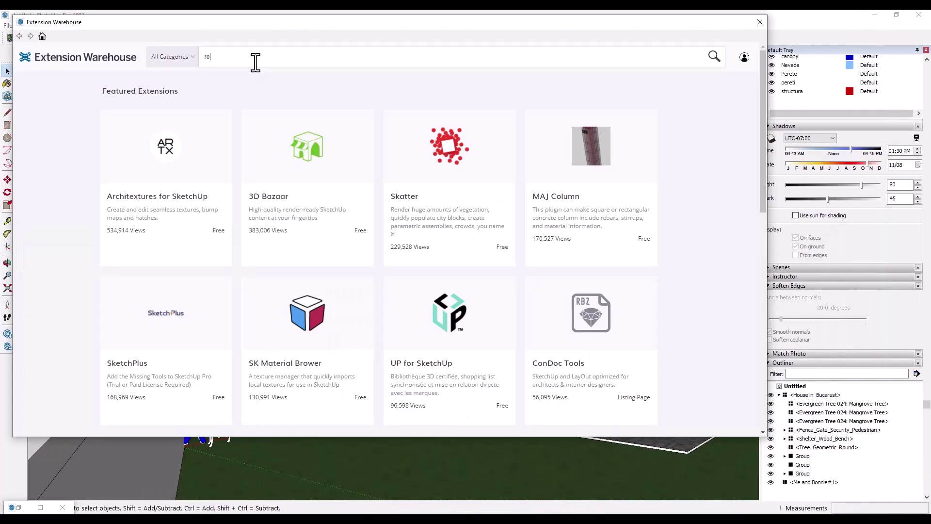
pyautogui.write('ombox')
pyautogui.press('Return')
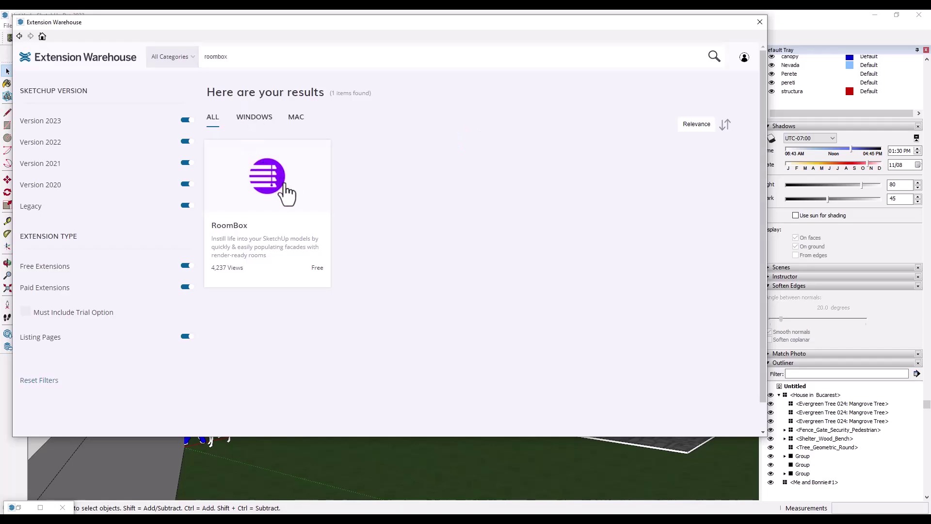
pyautogui.click(287, 185)
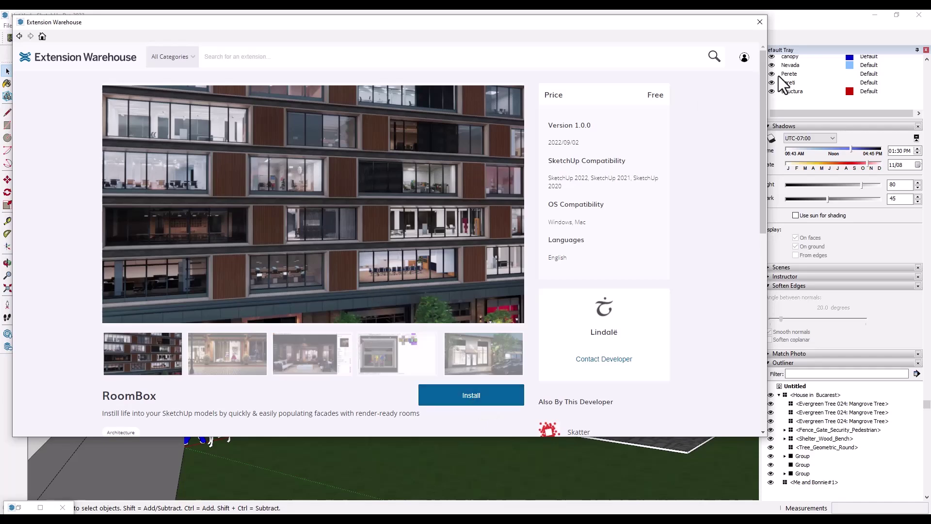
pyautogui.click(759, 23)
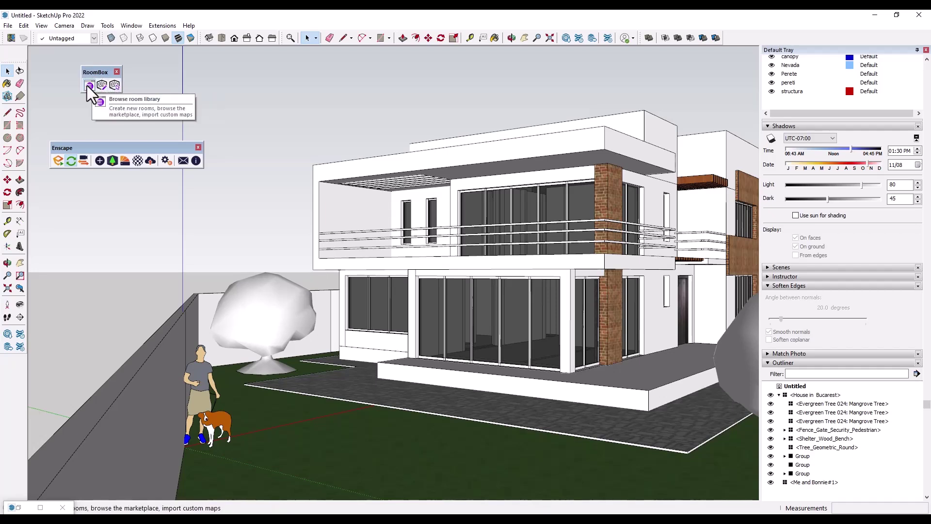
# Open the RoomBox room library and examine the available rooms, including the Open Space, Furniture Store and Livingroom entries
pyautogui.click(87, 86)
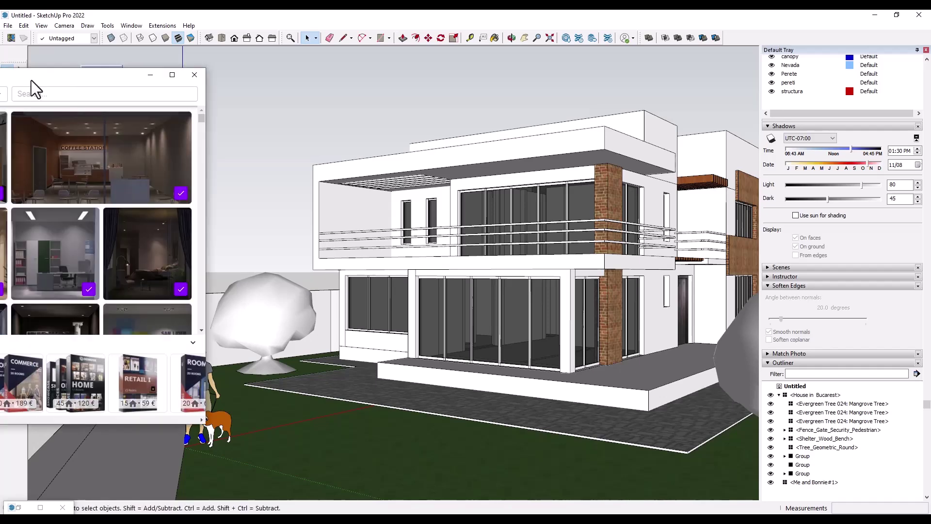
pyautogui.moveTo(141, 80); pyautogui.dragTo(260, 81)
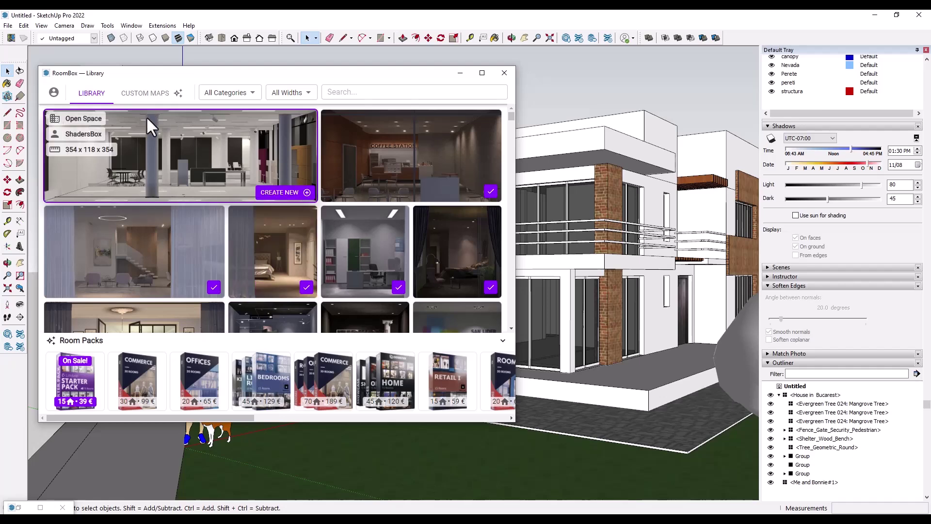
pyautogui.moveTo(381, 188)
pyautogui.scroll(-3, 268, 206)
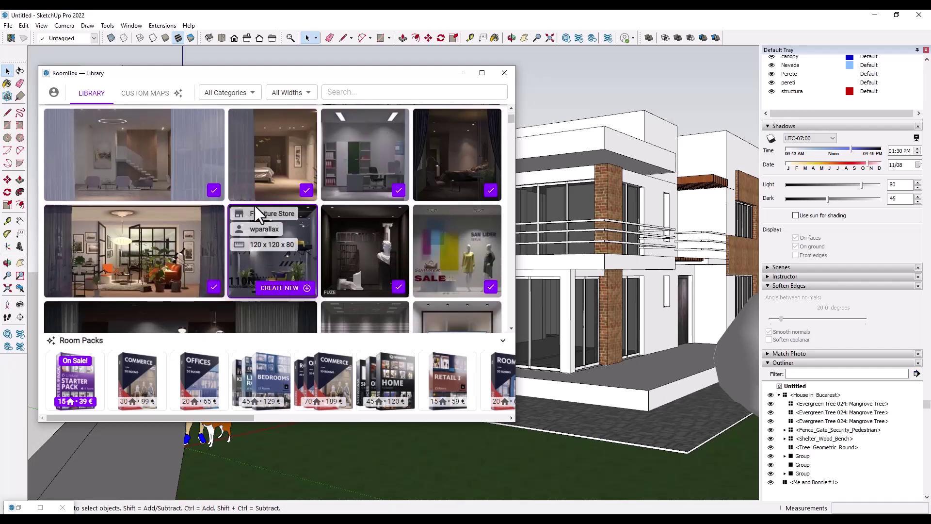
pyautogui.scroll(3, 220, 205)
pyautogui.moveTo(235, 164)
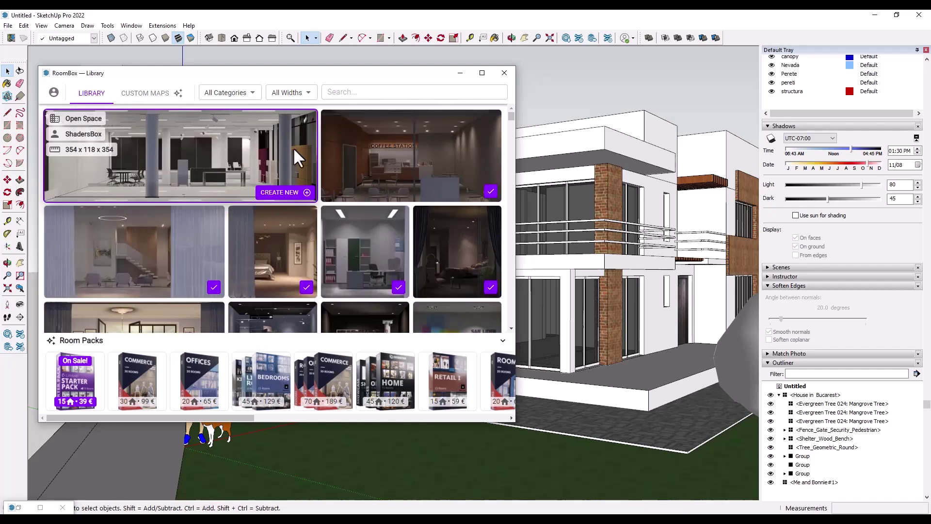
pyautogui.scroll(-1, 299, 155)
pyautogui.scroll(-4, 307, 167)
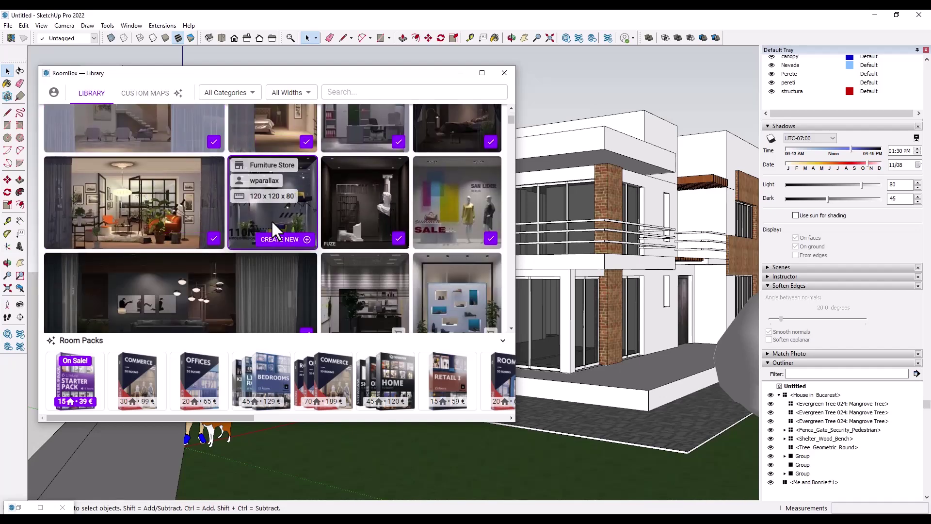
pyautogui.scroll(-2, 272, 217)
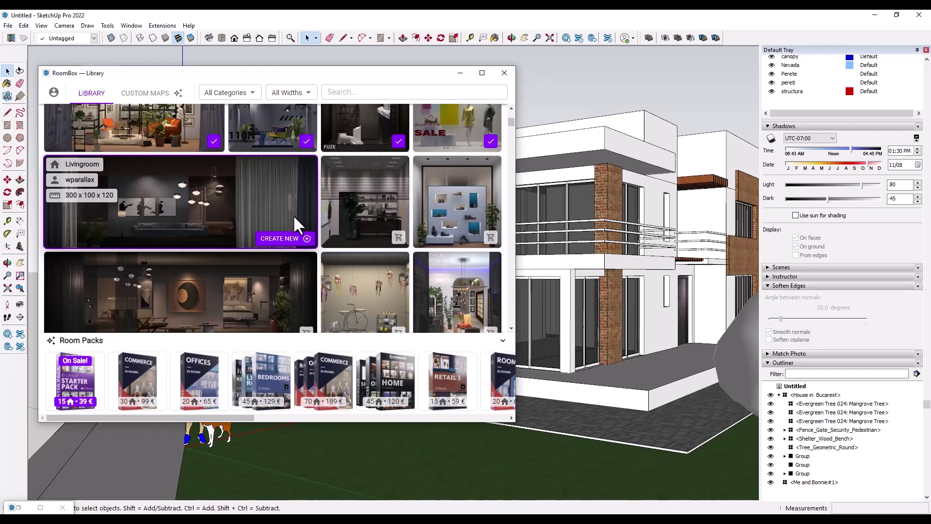
pyautogui.scroll(-1, 463, 245)
pyautogui.scroll(-2, 464, 247)
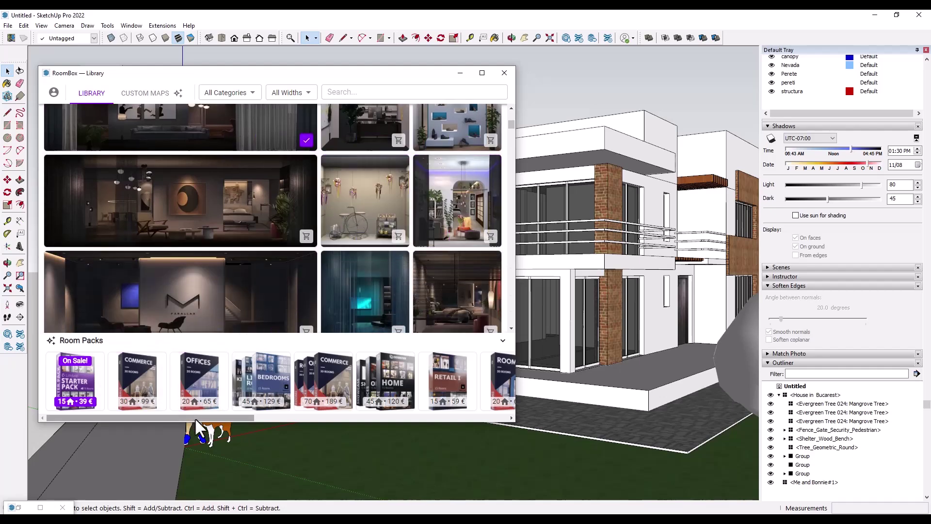
# Look through the purchasable rooms and room packs in the RoomBox library and return to the start of the list
pyautogui.moveTo(196, 417); pyautogui.dragTo(159, 411)
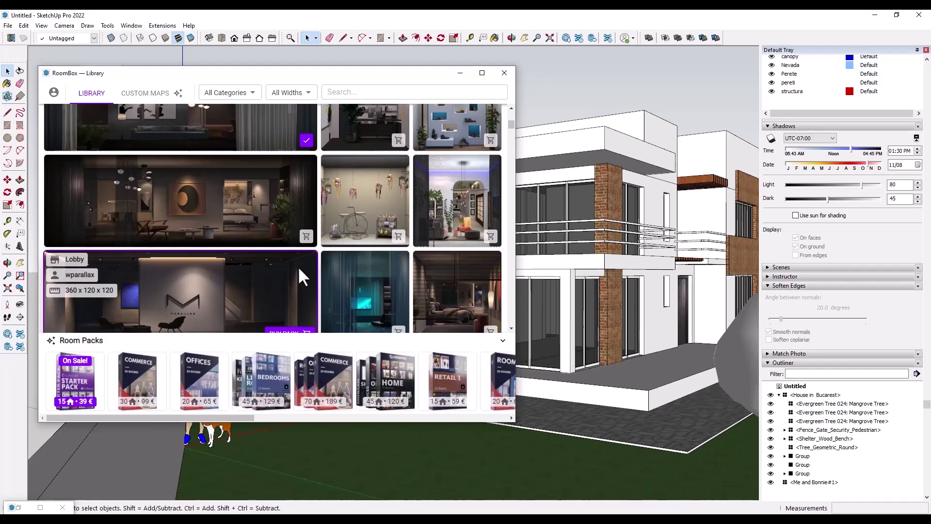
pyautogui.scroll(-2, 303, 262)
pyautogui.scroll(-3, 271, 228)
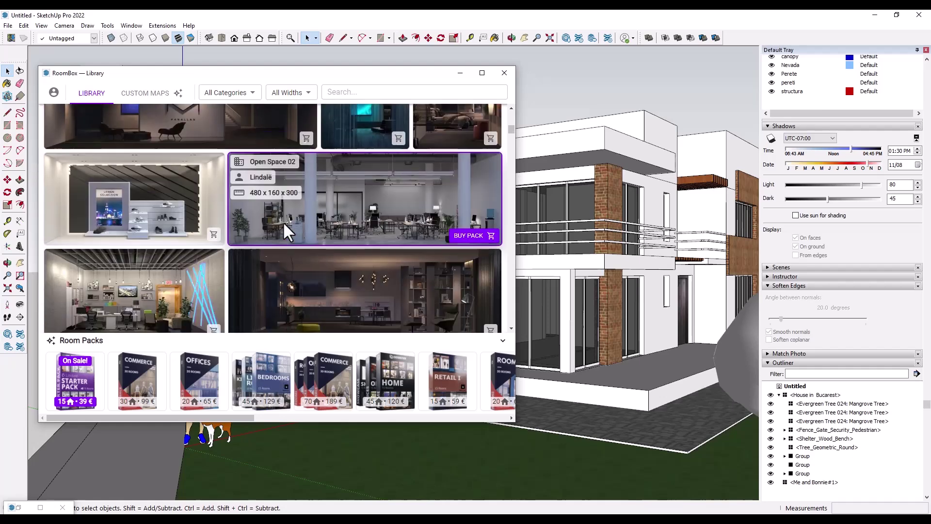
pyautogui.scroll(-5, 374, 257)
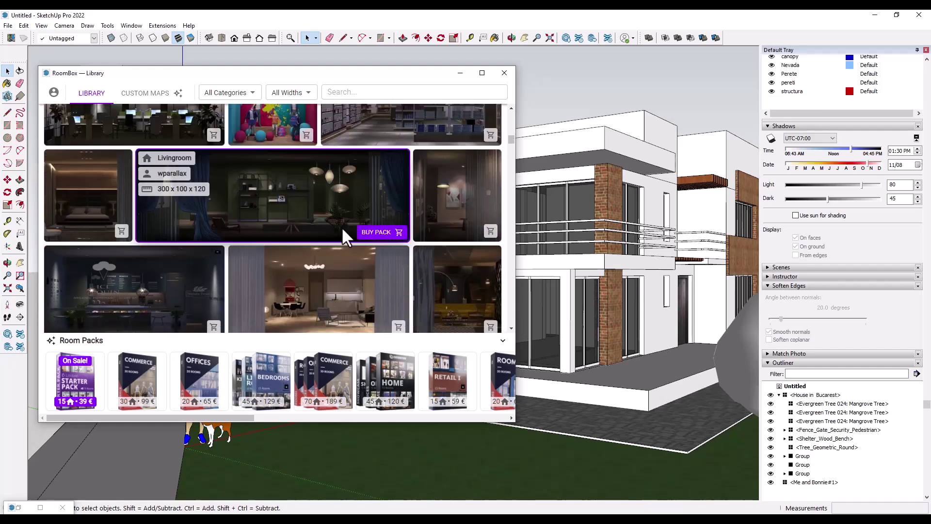
pyautogui.scroll(-3, 341, 220)
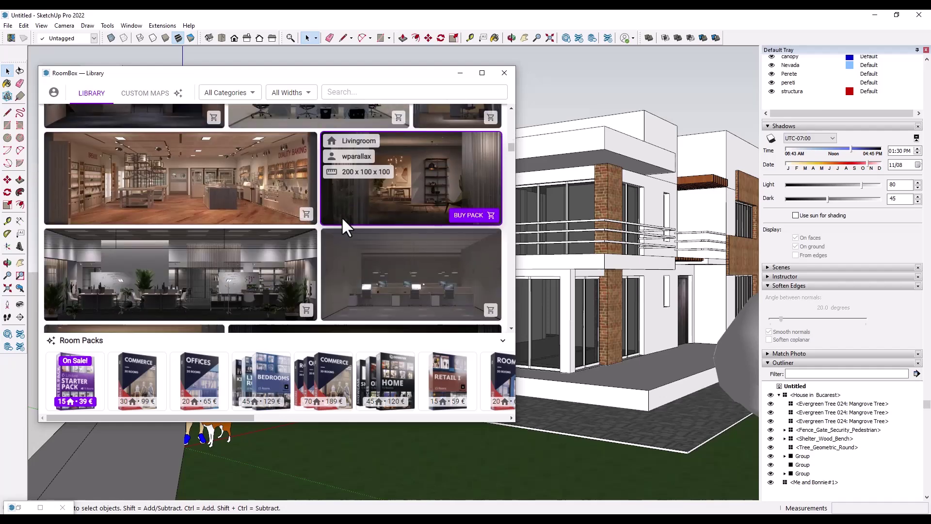
pyautogui.scroll(-3, 359, 210)
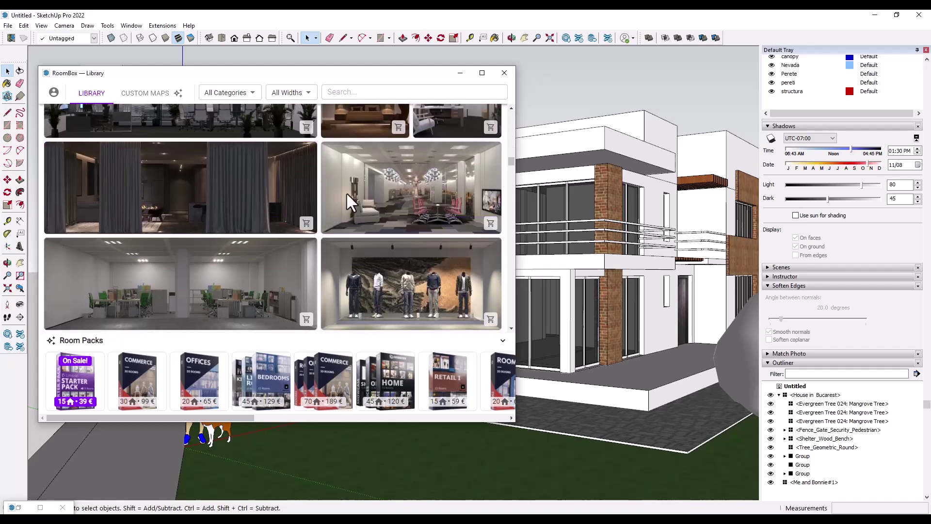
pyautogui.scroll(-3, 235, 251)
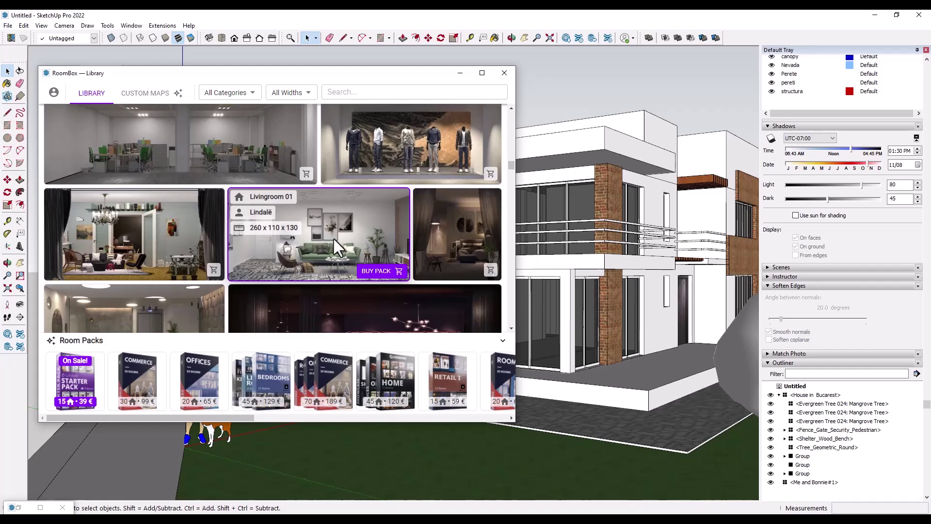
pyautogui.scroll(-3, 333, 238)
pyautogui.scroll(17, 328, 235)
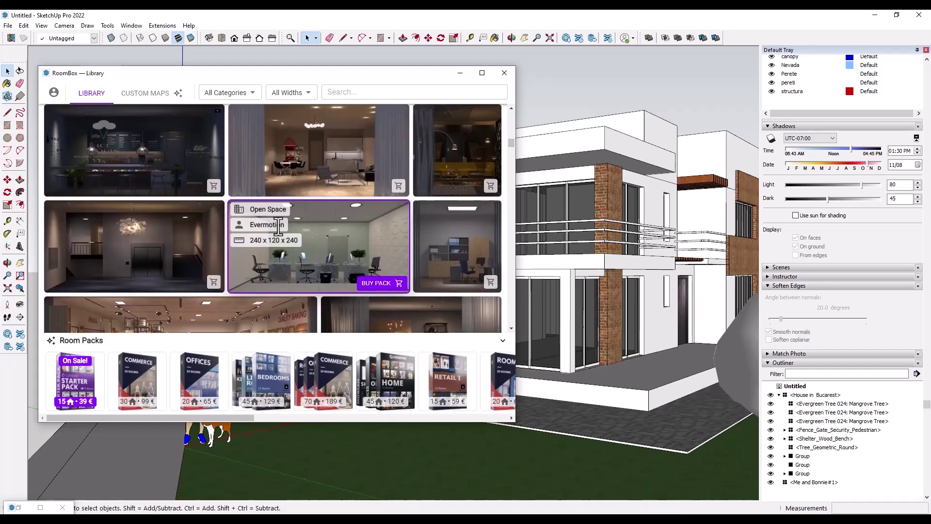
pyautogui.scroll(5, 281, 234)
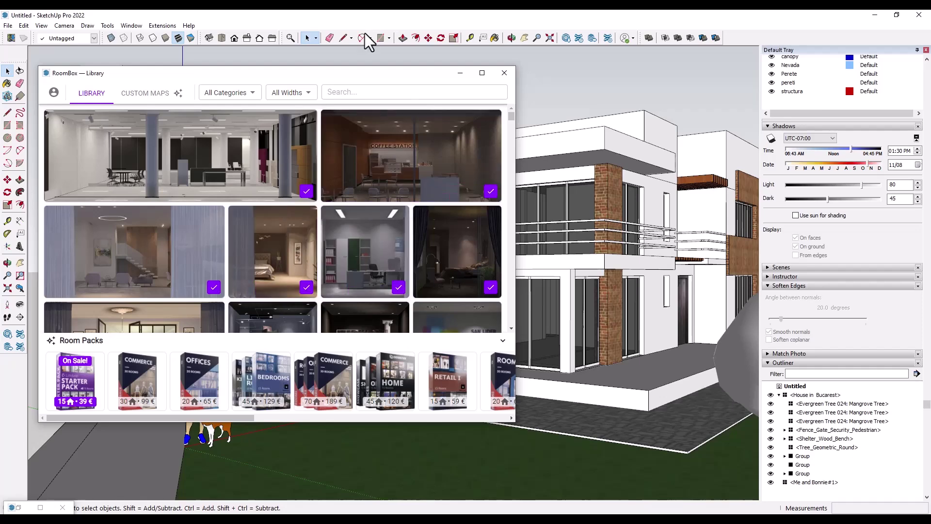
# Try to create a room from the 300 x 100 x 120 Livingroom entry, stopping before it is placed in the model
pyautogui.moveTo(348, 78); pyautogui.dragTo(208, 63)
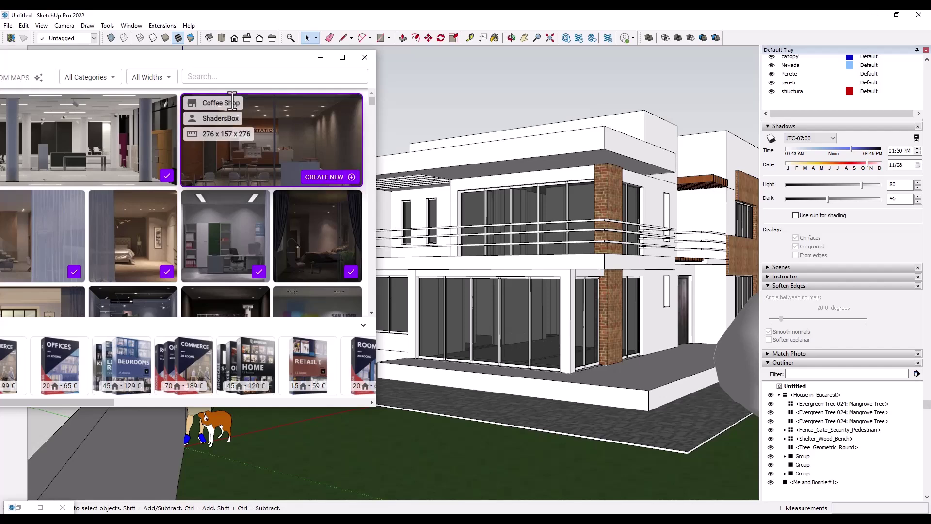
pyautogui.moveTo(218, 59); pyautogui.dragTo(377, 54)
pyautogui.scroll(-5, 214, 164)
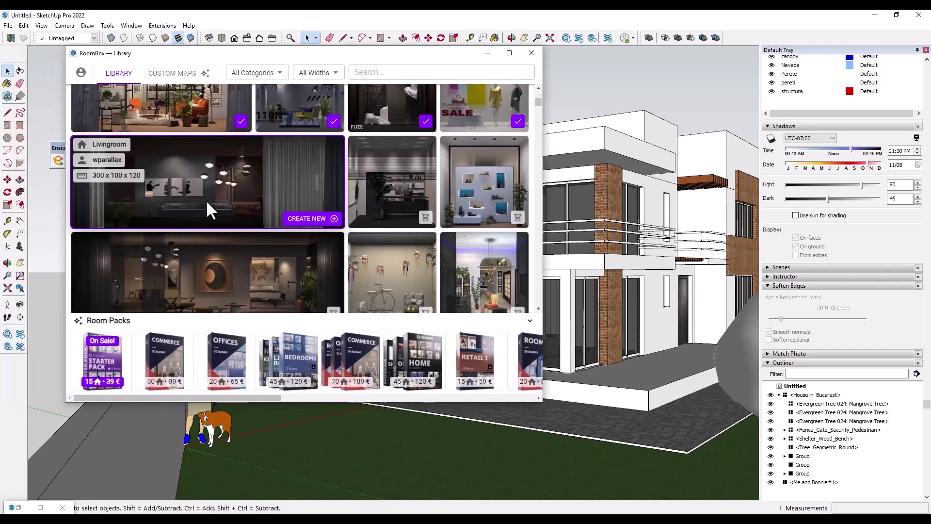
pyautogui.click(306, 220)
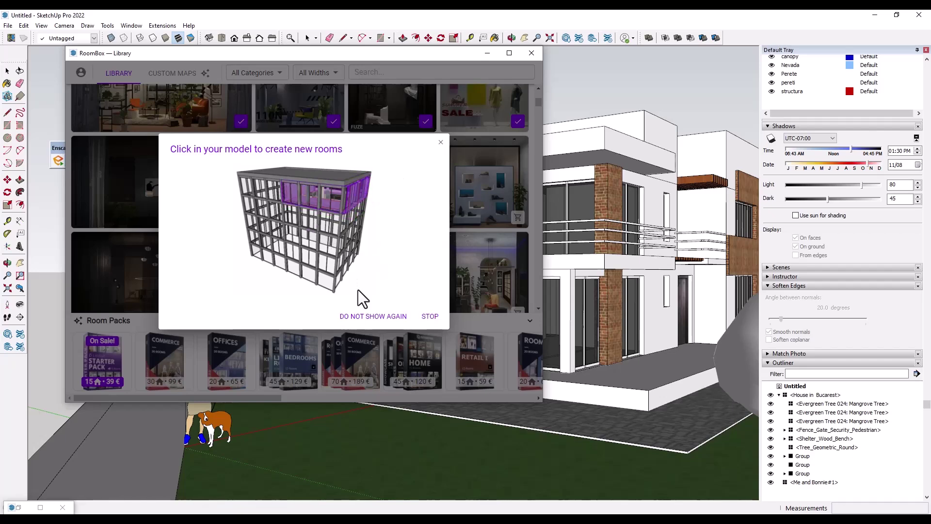
pyautogui.click(427, 315)
pyautogui.click(488, 53)
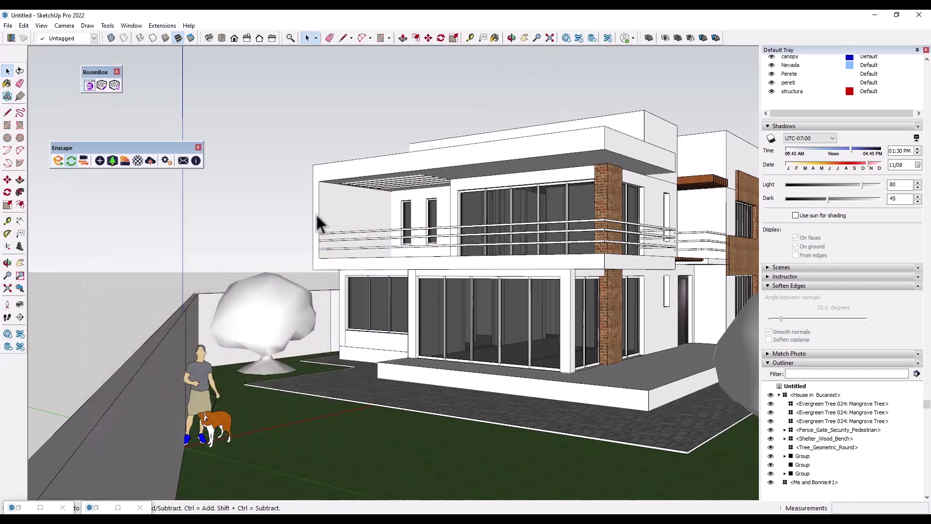
# Create a room from the 300 x 100 x 120 Livingroom entry and place it behind the large ground-floor window
pyautogui.click(89, 86)
pyautogui.moveTo(315, 224)
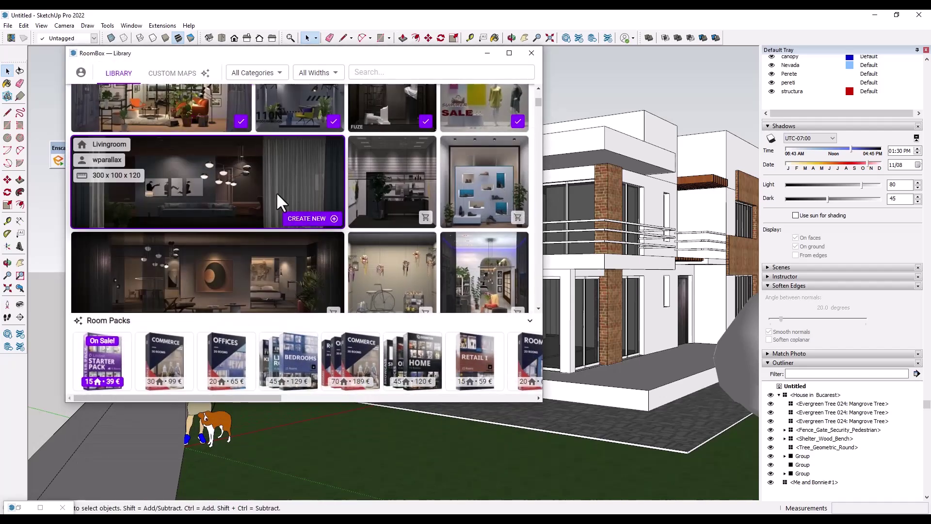
pyautogui.click(307, 219)
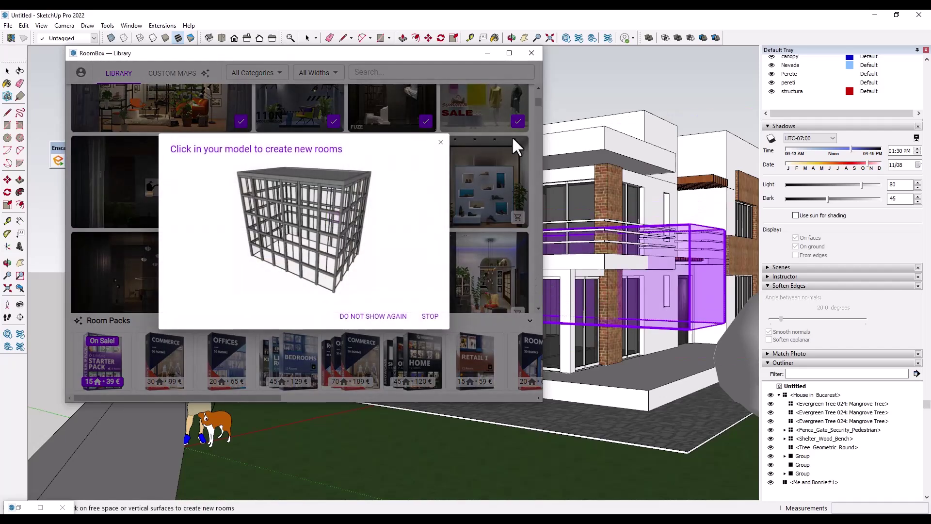
pyautogui.moveTo(430, 53); pyautogui.dragTo(0, 52)
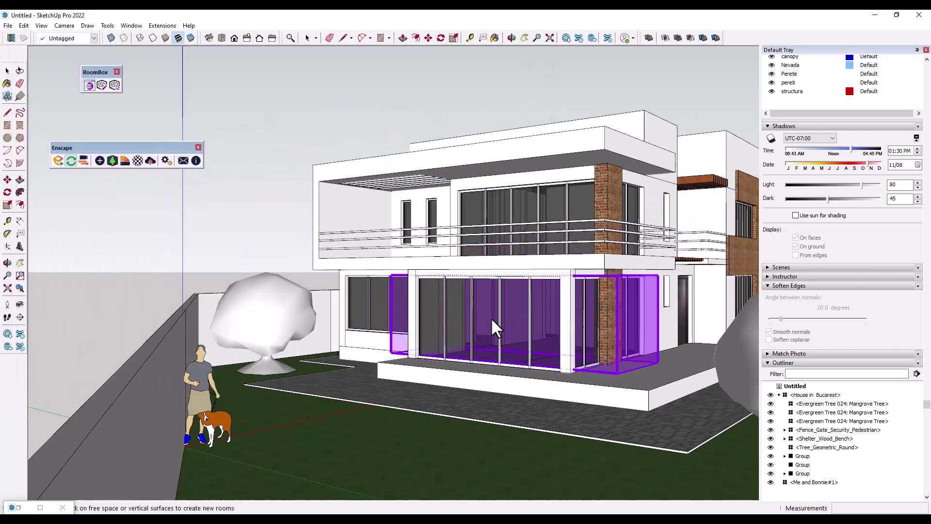
pyautogui.click(487, 317)
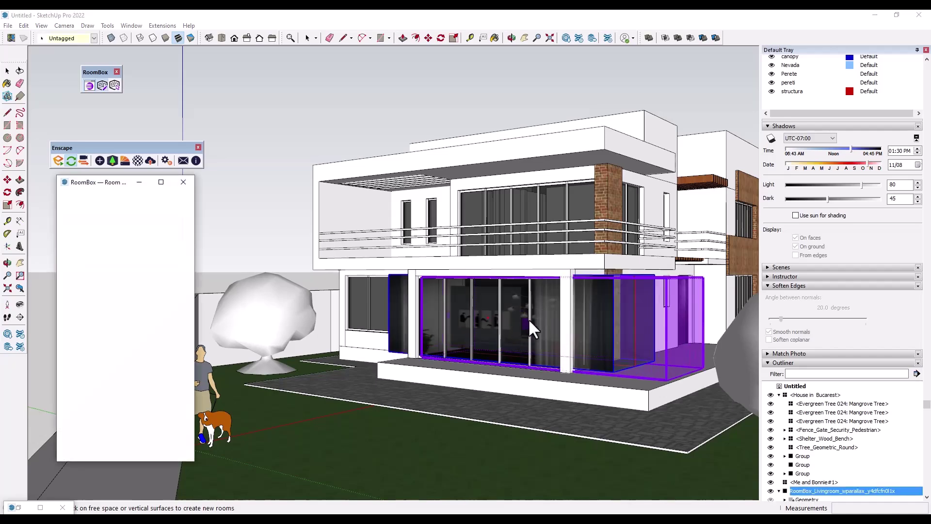
# Set the placed living room's width to 200 in and its height to 120 in in the Room Editor
pyautogui.moveTo(487, 328); pyautogui.dragTo(485, 283, button='middle')
pyautogui.scroll(3, 507, 311)
pyautogui.scroll(1, 507, 308)
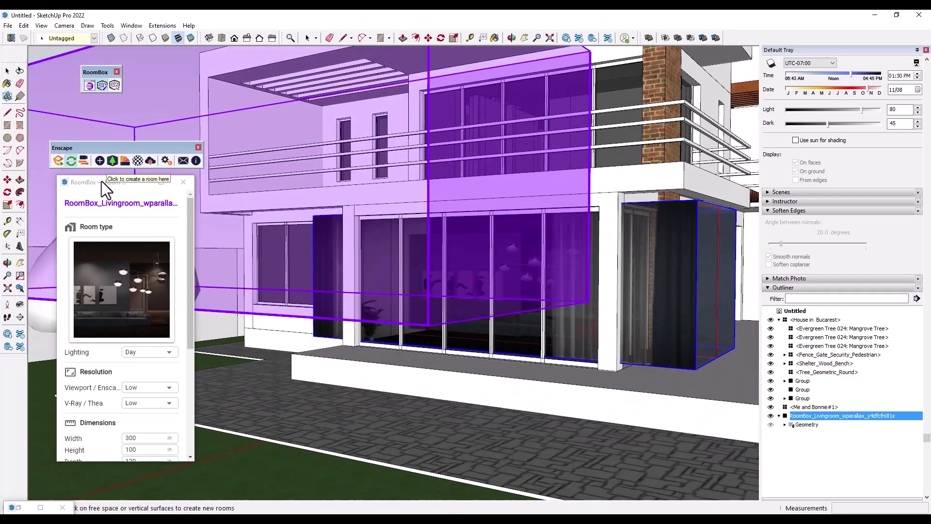
pyautogui.moveTo(101, 178); pyautogui.dragTo(101, 55)
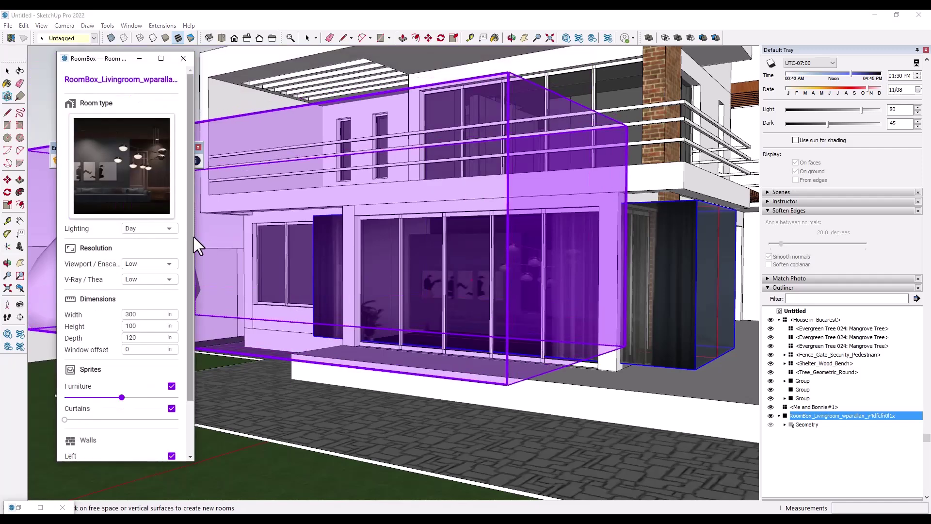
pyautogui.moveTo(193, 236); pyautogui.dragTo(273, 237)
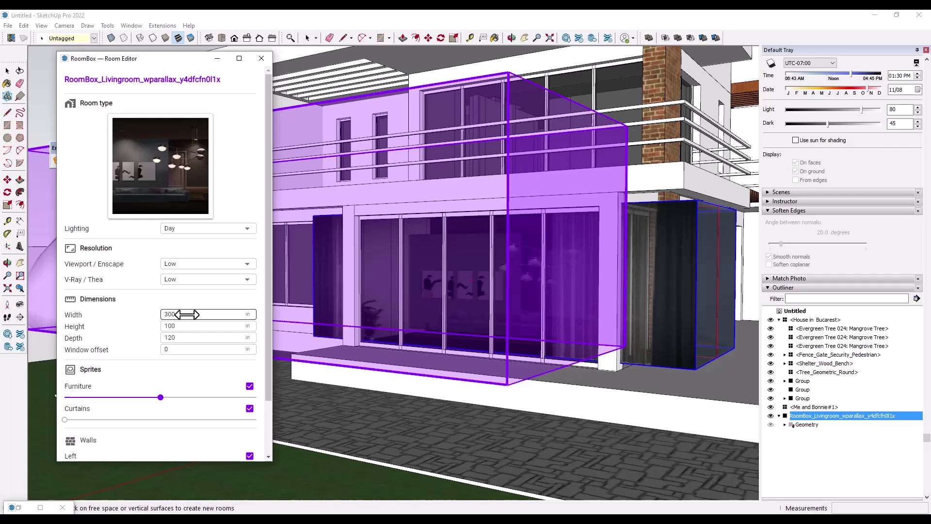
pyautogui.moveTo(192, 315); pyautogui.dragTo(171, 315)
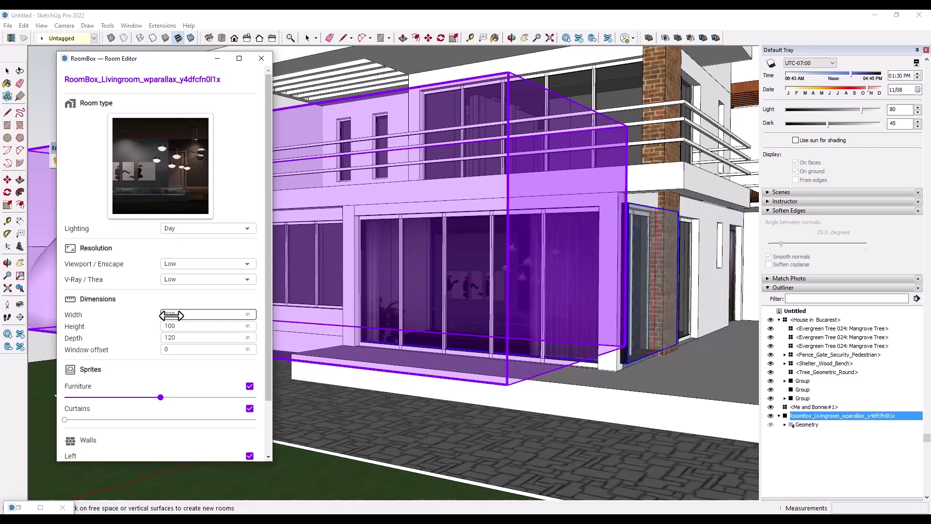
pyautogui.moveTo(170, 315); pyautogui.dragTo(166, 315)
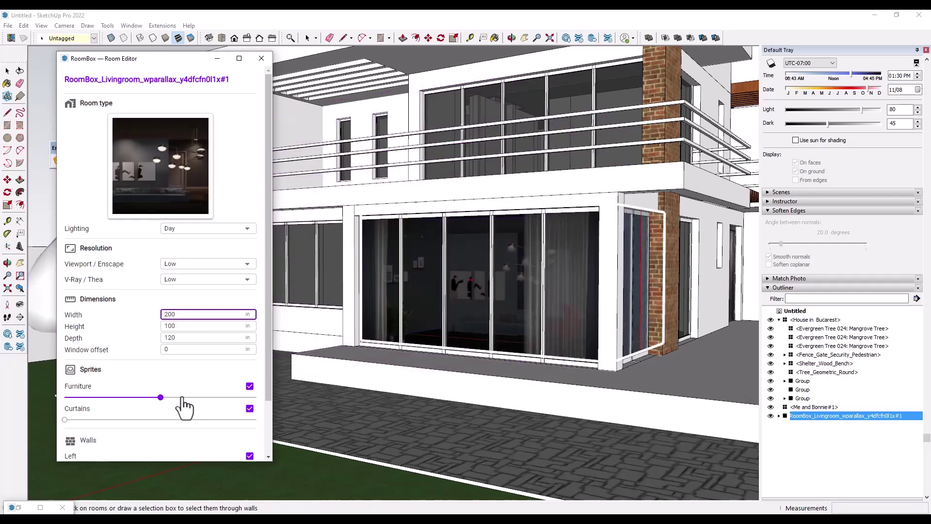
pyautogui.moveTo(175, 326); pyautogui.dragTo(180, 326)
pyautogui.click(175, 325)
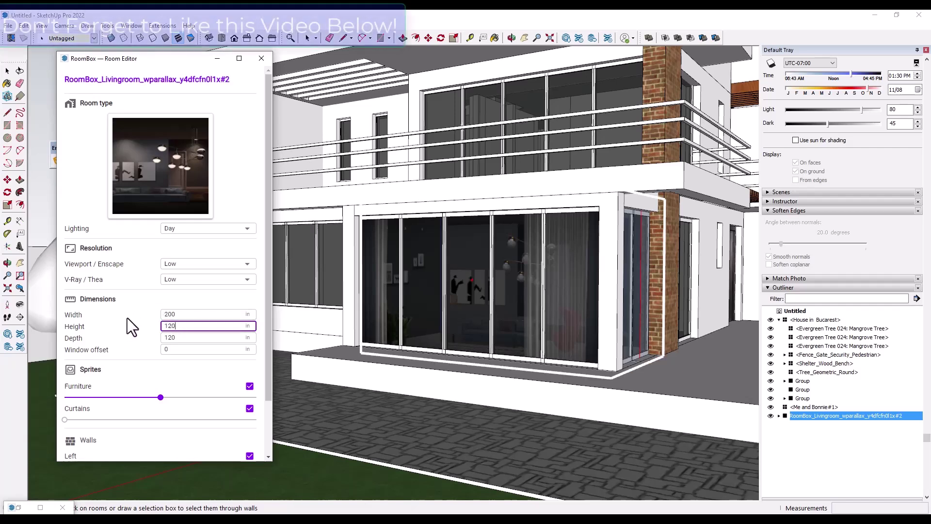
# Move the room's Furniture sprite setting slightly past its midpoint and raise the Curtains setting to about a tenth of its range
pyautogui.scroll(-2, 130, 313)
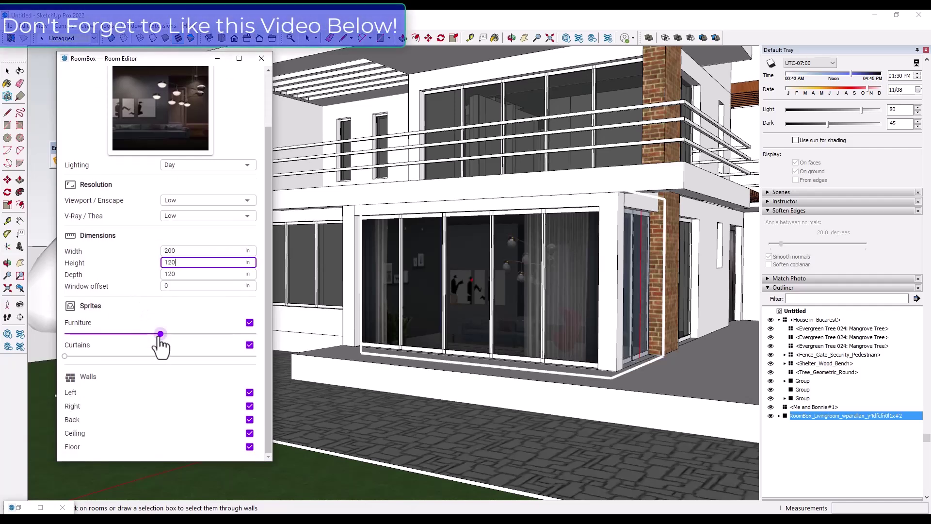
pyautogui.moveTo(161, 335); pyautogui.dragTo(166, 359)
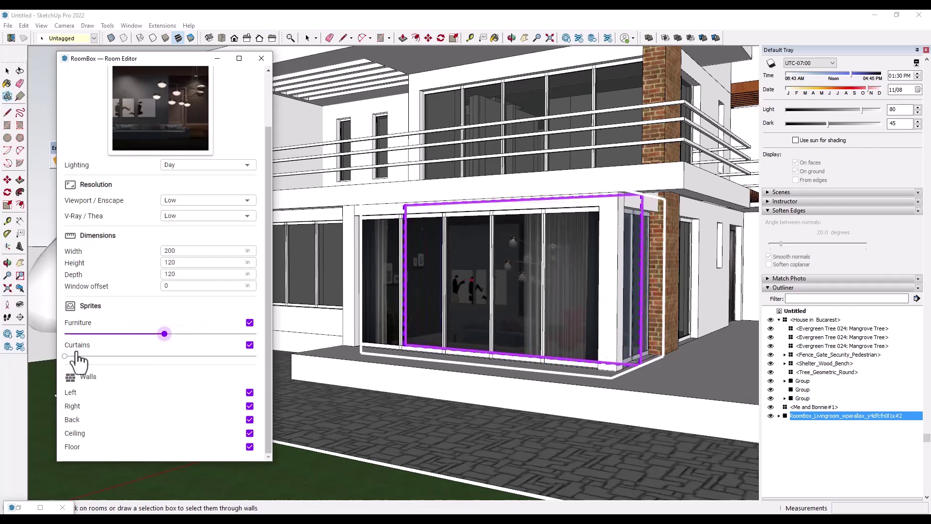
pyautogui.moveTo(63, 356); pyautogui.dragTo(83, 367)
pyautogui.moveTo(601, 346); pyautogui.dragTo(621, 313, button='middle')
pyautogui.scroll(4, 584, 255)
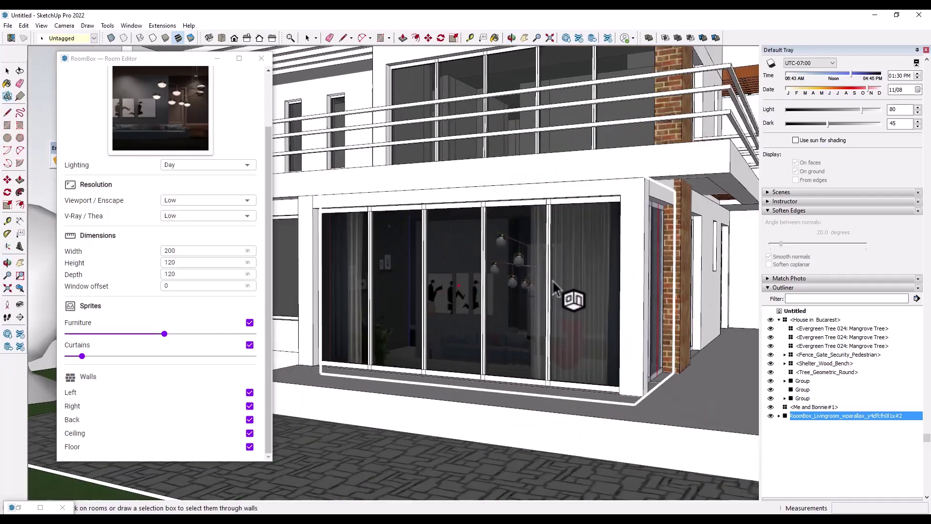
pyautogui.moveTo(488, 312); pyautogui.dragTo(491, 309, button='middle')
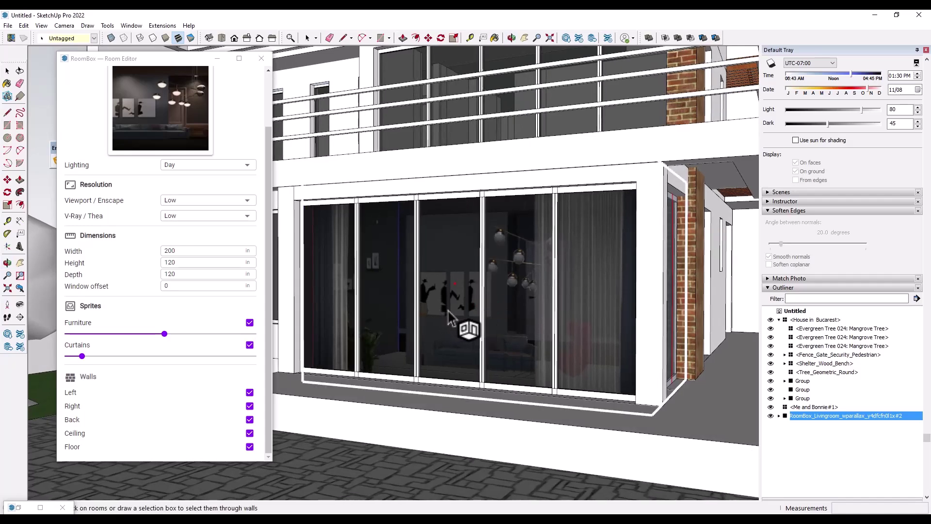
pyautogui.moveTo(574, 330); pyautogui.dragTo(519, 324, button='middle')
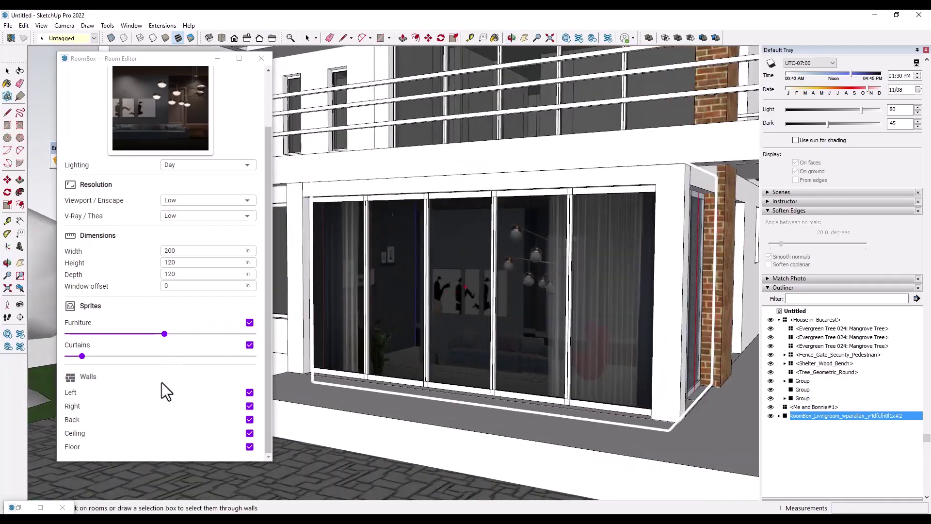
# Try switching the living room's Left and Right walls off and back on, viewing the corner windows from the side
pyautogui.click(249, 392)
pyautogui.click(250, 392)
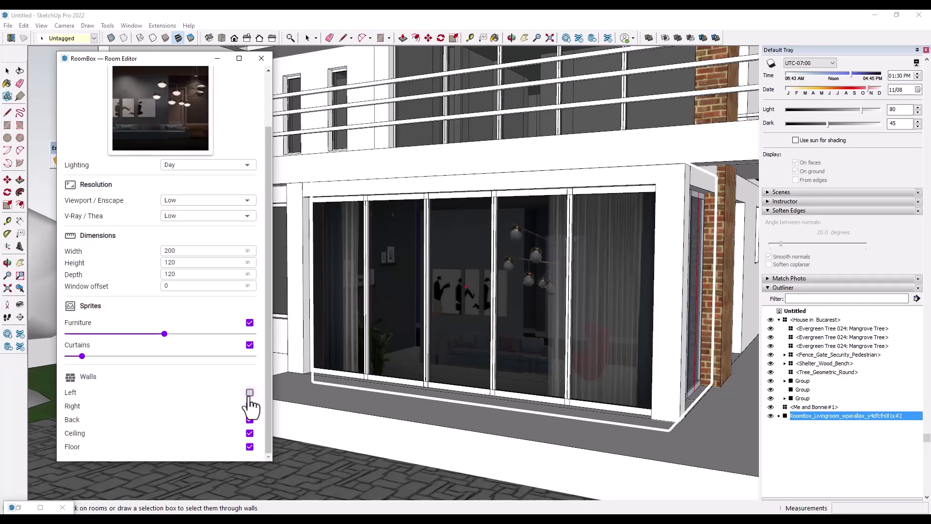
pyautogui.click(250, 392)
pyautogui.click(250, 406)
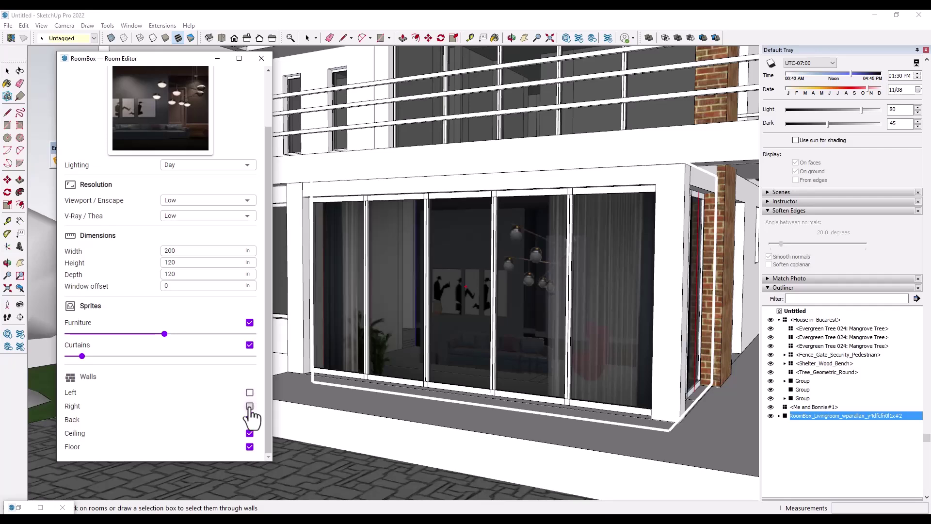
pyautogui.click(253, 392)
pyautogui.scroll(-2, 536, 322)
pyautogui.moveTo(536, 322); pyautogui.dragTo(450, 303, button='middle')
pyautogui.click(250, 406)
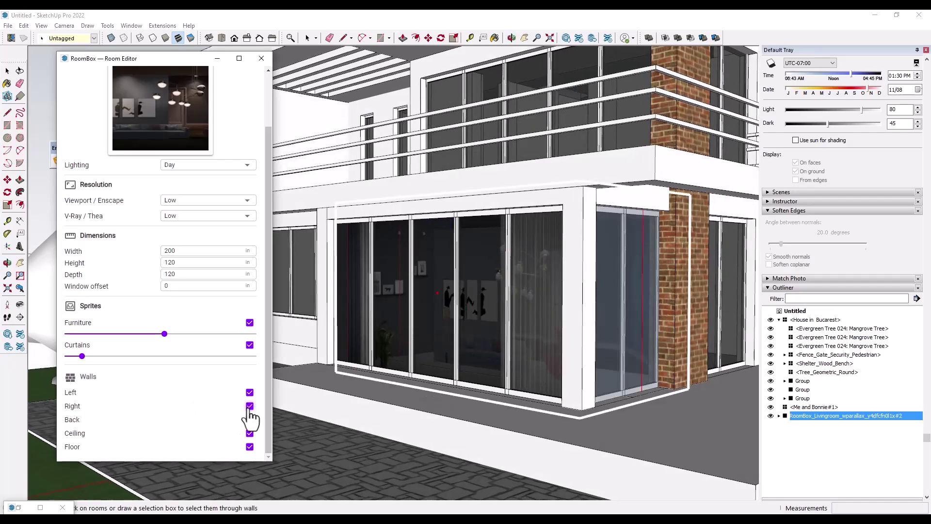
# Turn off the living room's Right wall so the side windows open into the room
pyautogui.click(250, 407)
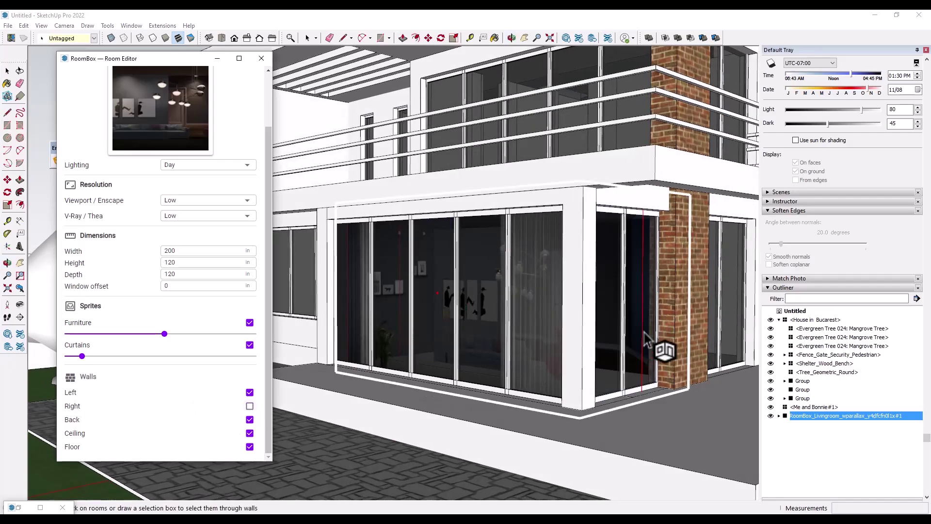
pyautogui.moveTo(487, 326); pyautogui.dragTo(572, 320, button='middle')
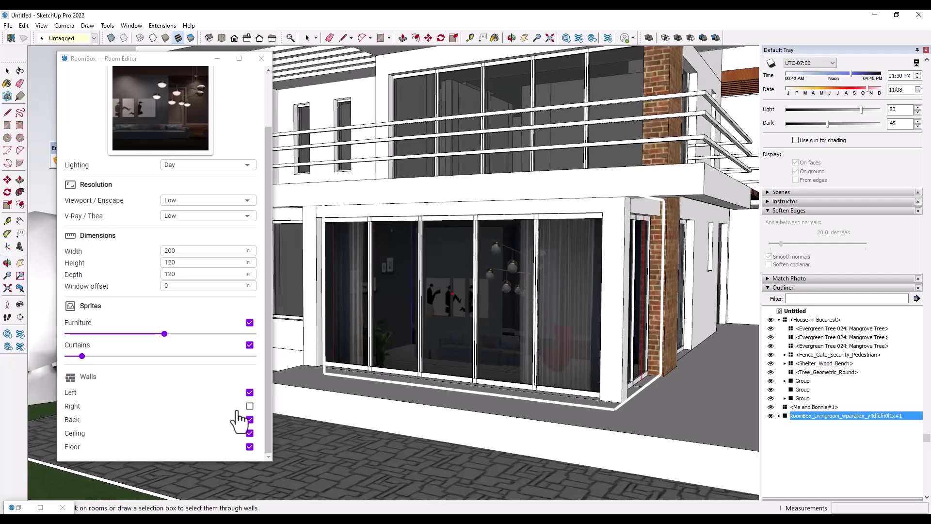
pyautogui.click(249, 448)
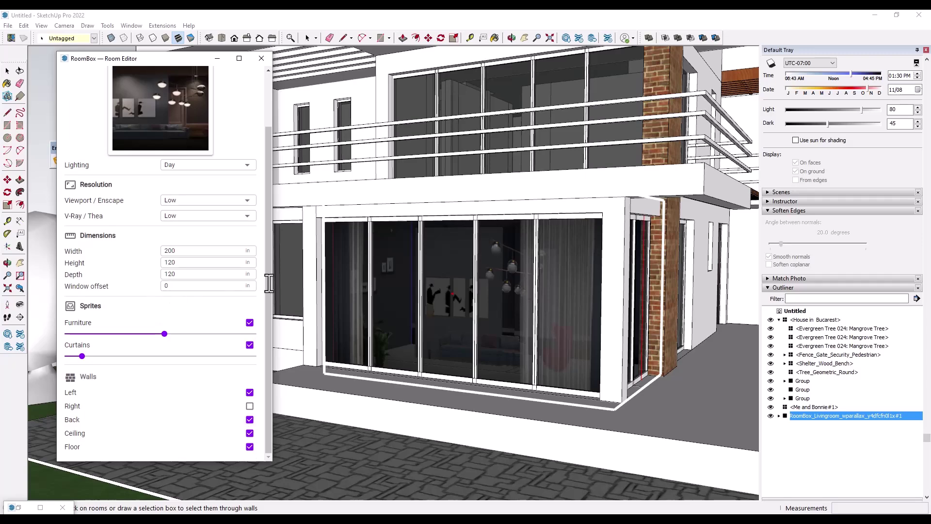
# Set the living room's lighting to Night and inspect the room through the window up close
pyautogui.scroll(-2, 532, 314)
pyautogui.scroll(3, 455, 315)
pyautogui.moveTo(591, 329); pyautogui.dragTo(565, 291, button='middle')
pyautogui.click(197, 164)
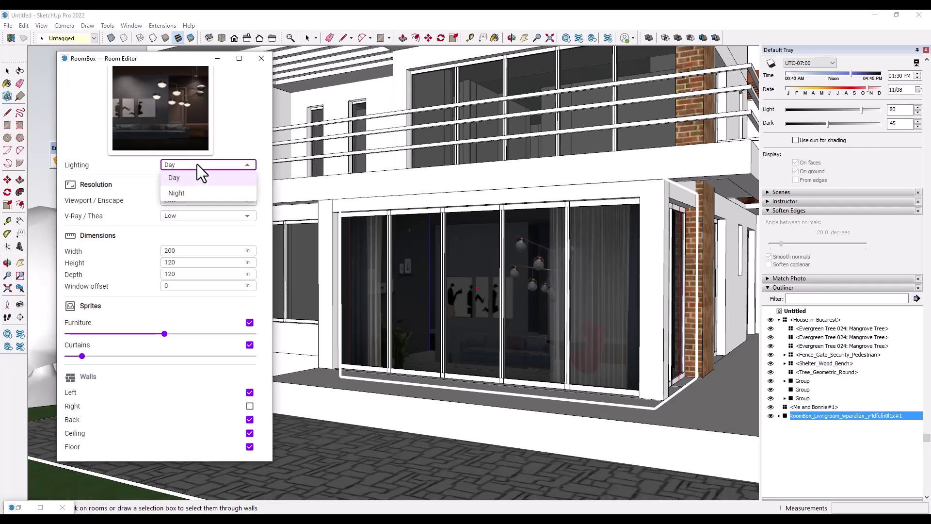
pyautogui.click(176, 193)
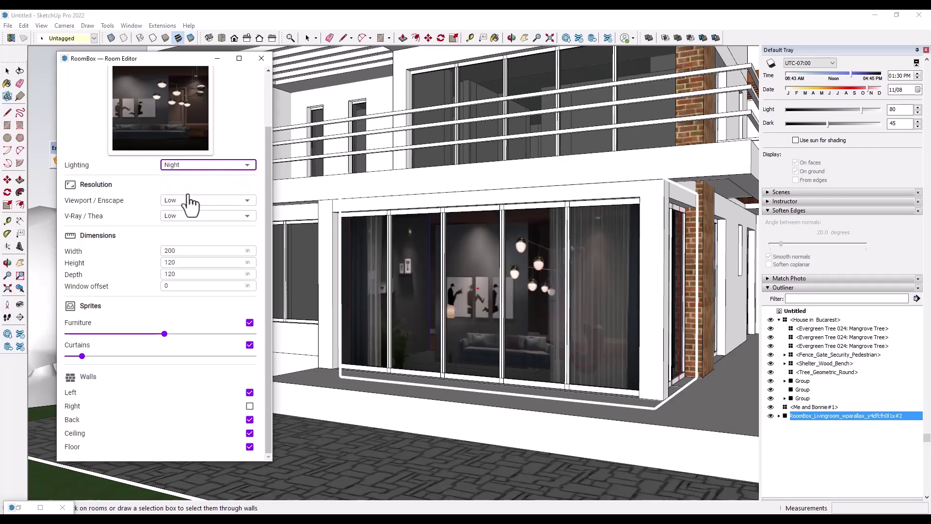
pyautogui.scroll(6, 543, 261)
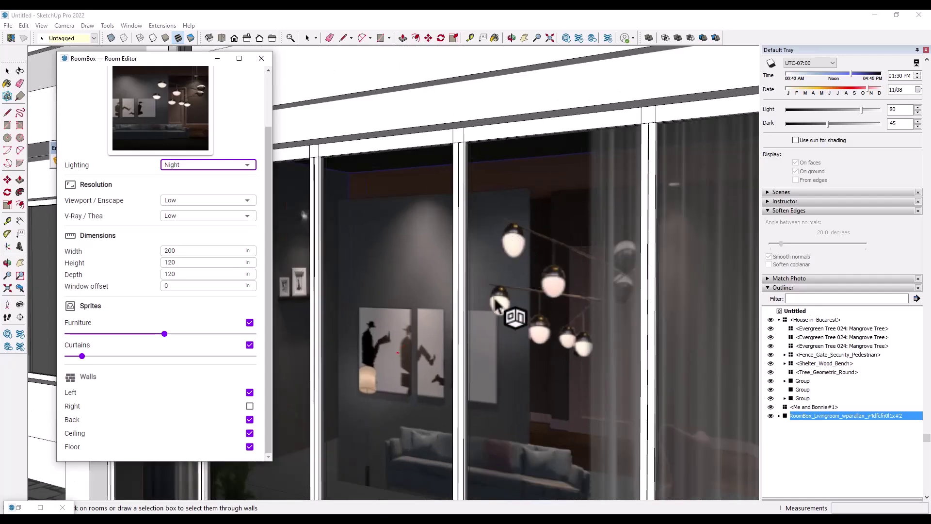
pyautogui.scroll(-5, 450, 301)
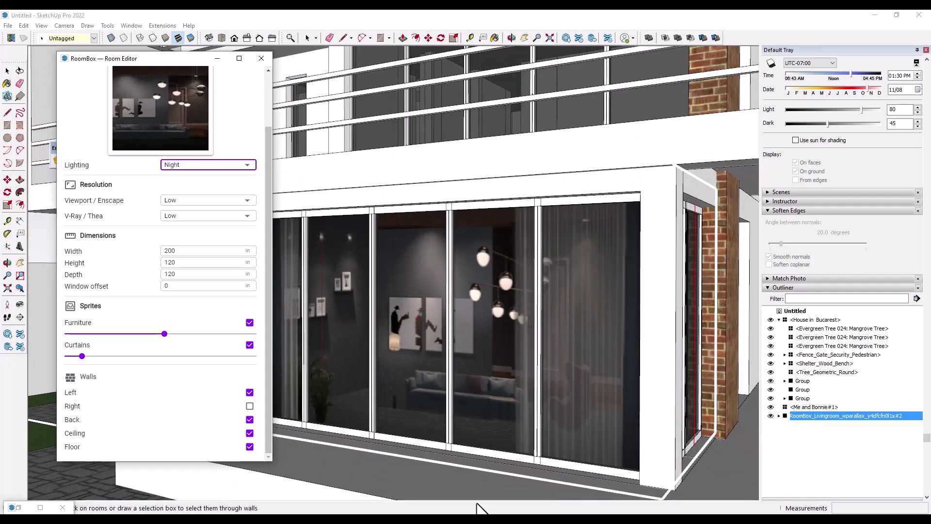
# Switch to the Enscape render and advance its time of day to night
pyautogui.moveTo(609, 519)
pyautogui.click(644, 480)
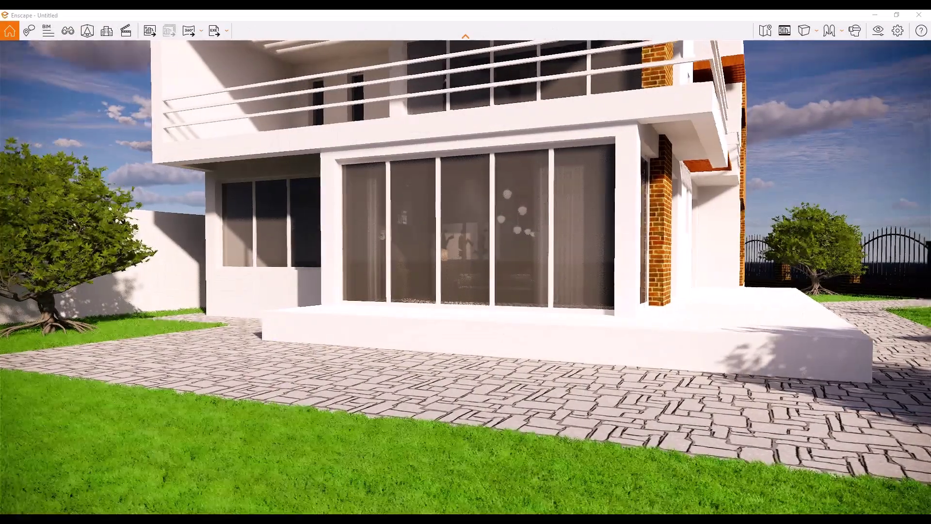
pyautogui.press('i')
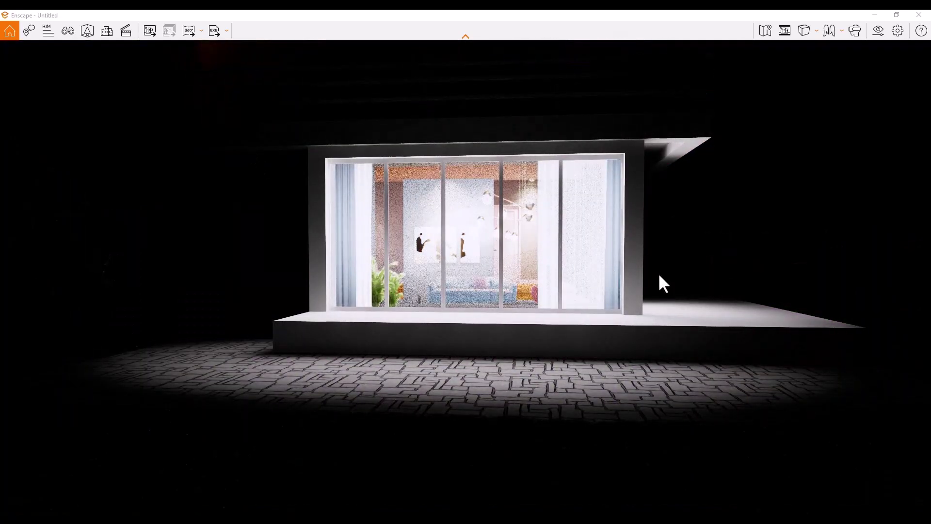
# Examine the lit living room from several exterior angles in the night render, then return to SketchUp
pyautogui.moveTo(658, 274); pyautogui.dragTo(592, 272)
pyautogui.press('s')
pyautogui.press('d')
pyautogui.press('w')
pyautogui.press('s')
pyautogui.press('a')
pyautogui.press('w')
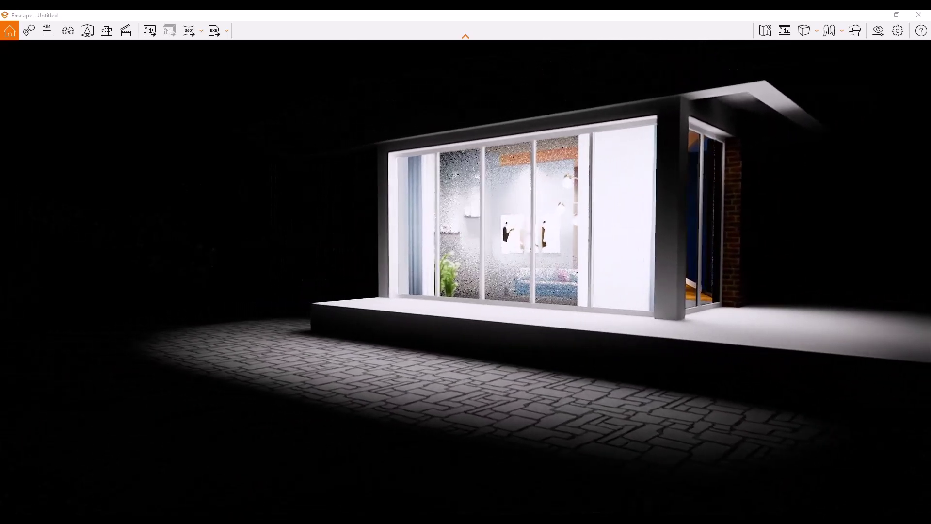
pyautogui.press('w')
pyautogui.moveTo(669, 279); pyautogui.dragTo(697, 268)
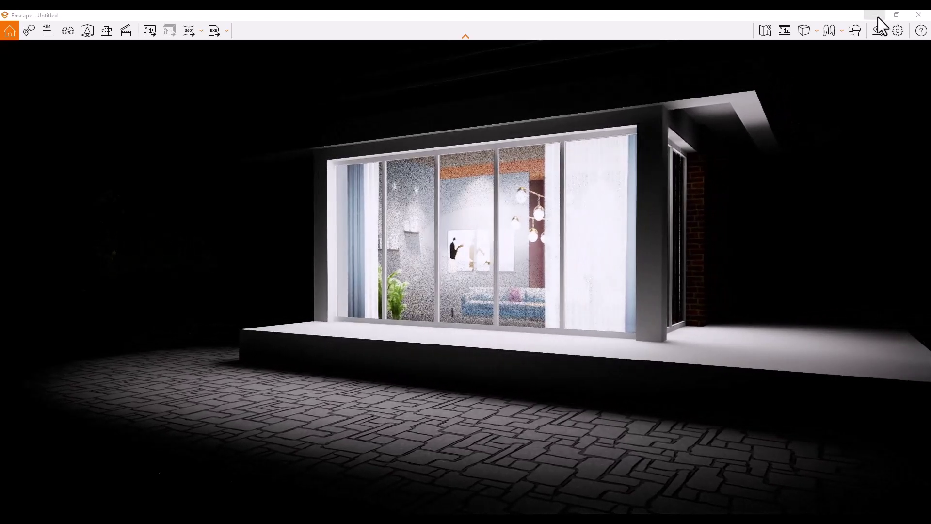
pyautogui.click(876, 16)
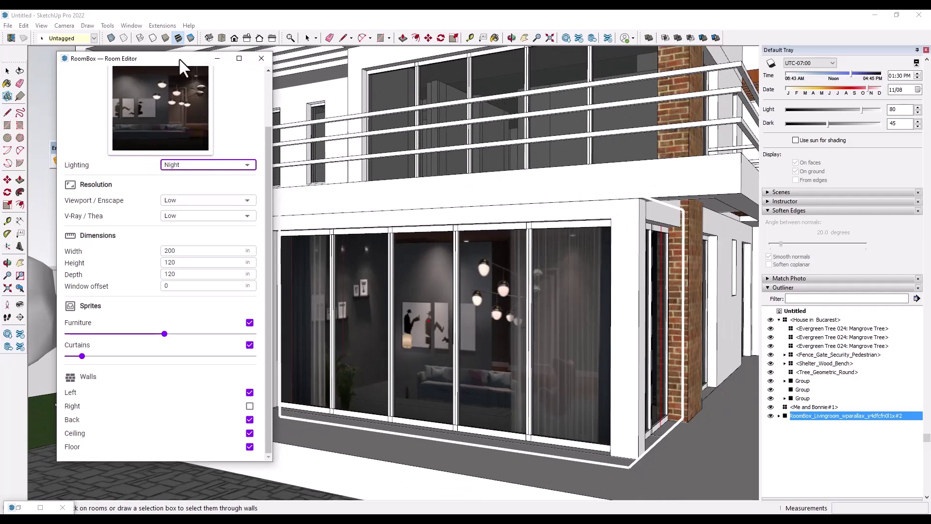
# Create a new 100 x 100 x 80 wparallax Livingroom from the RoomBox library behind the smaller ground-floor window
pyautogui.moveTo(176, 58); pyautogui.dragTo(0, 63)
pyautogui.moveTo(477, 119); pyautogui.dragTo(526, 102)
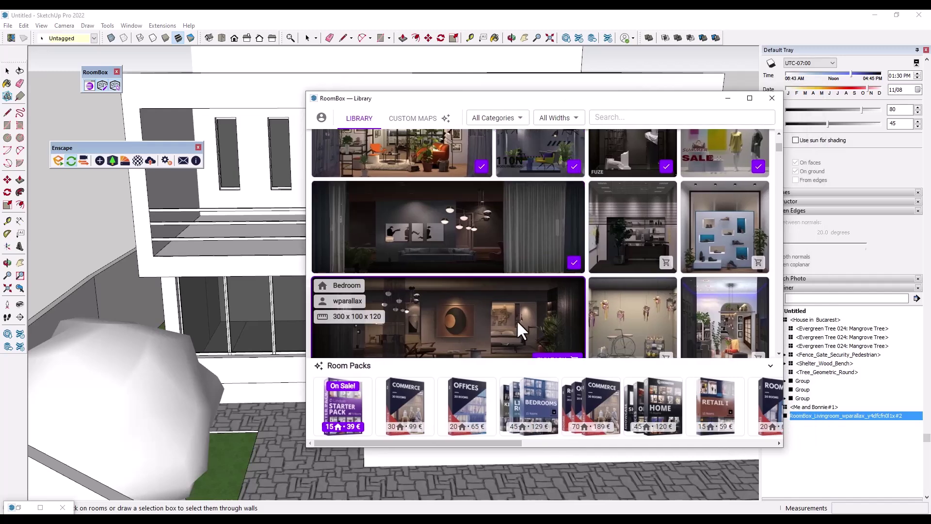
pyautogui.scroll(3, 517, 320)
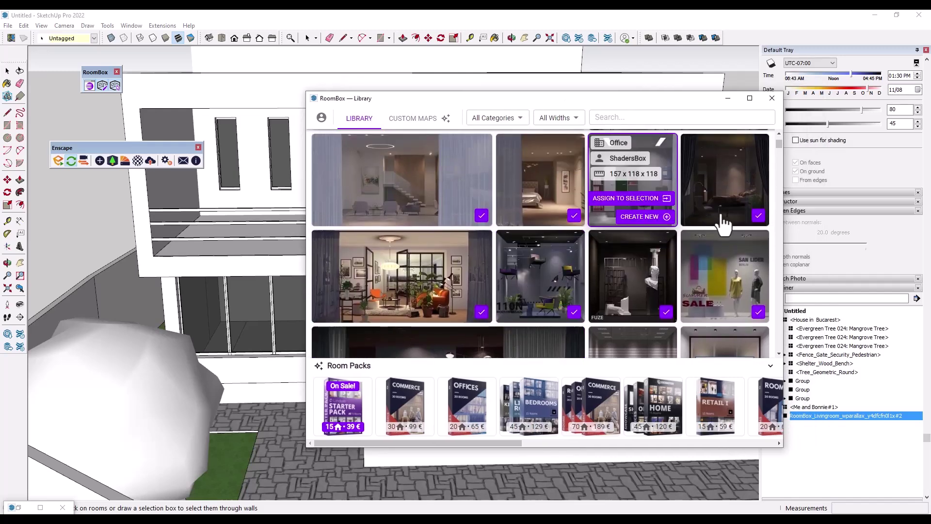
pyautogui.moveTo(752, 225)
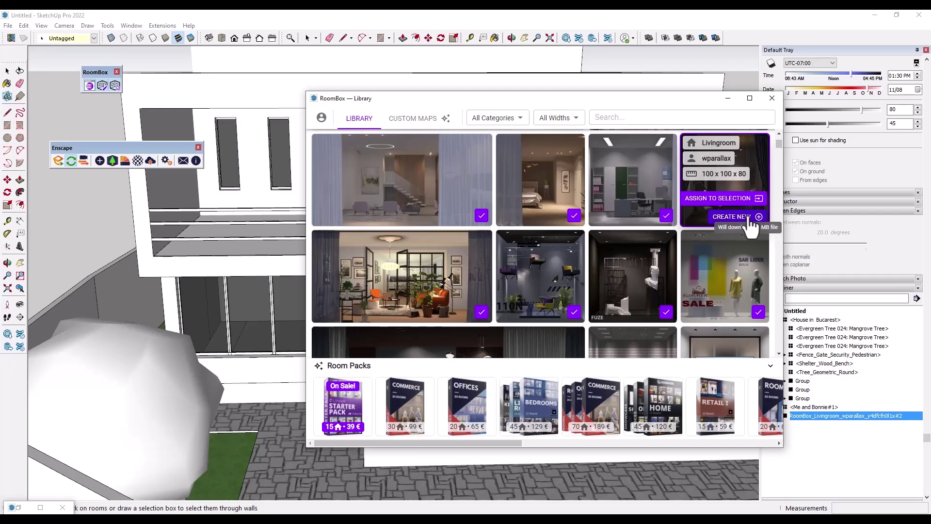
pyautogui.click(751, 222)
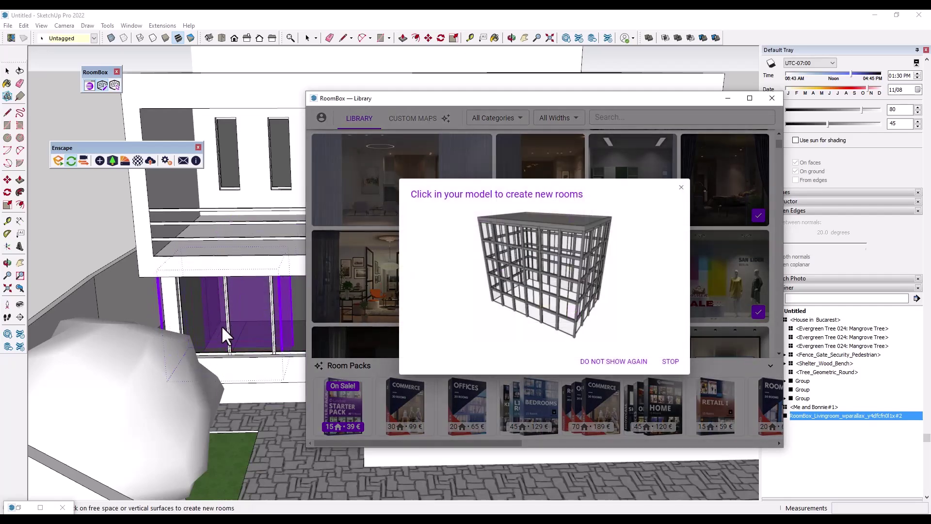
pyautogui.moveTo(580, 101); pyautogui.dragTo(0, 118)
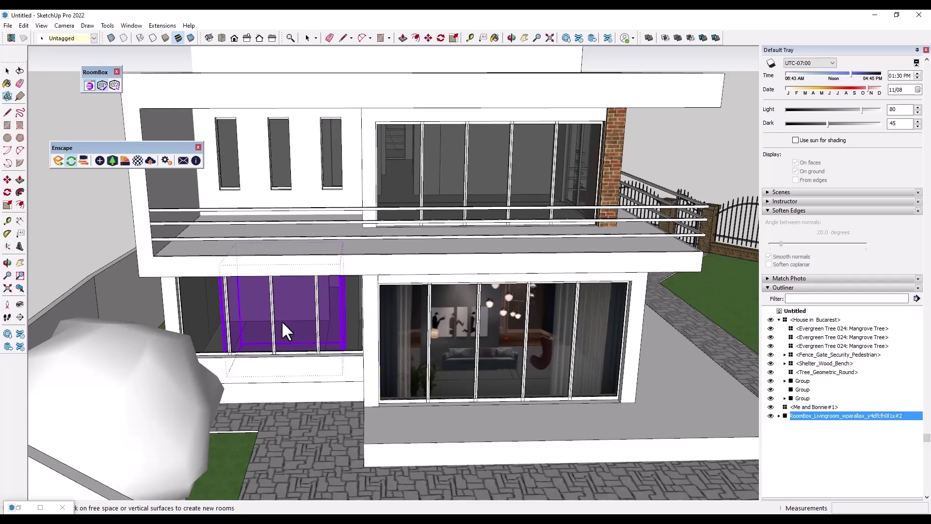
pyautogui.click(347, 364)
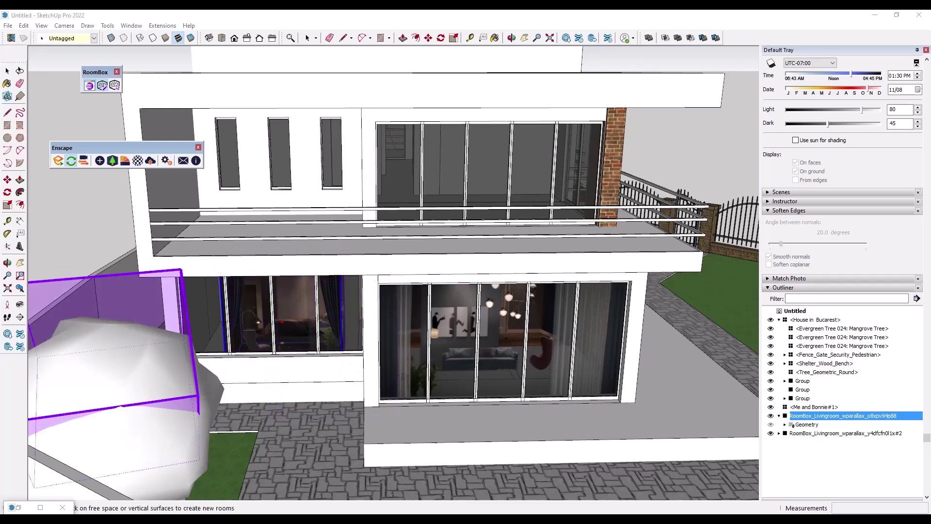
# Set the new living room's width to 150 in and its depth to 123 in
pyautogui.moveTo(512, 123); pyautogui.dragTo(542, 84)
pyautogui.moveTo(313, 317); pyautogui.dragTo(268, 287, button='middle')
pyautogui.moveTo(568, 338)
pyautogui.mouseDown()
pyautogui.moveTo(662, 339)
pyautogui.moveTo(582, 344)
pyautogui.mouseUp()
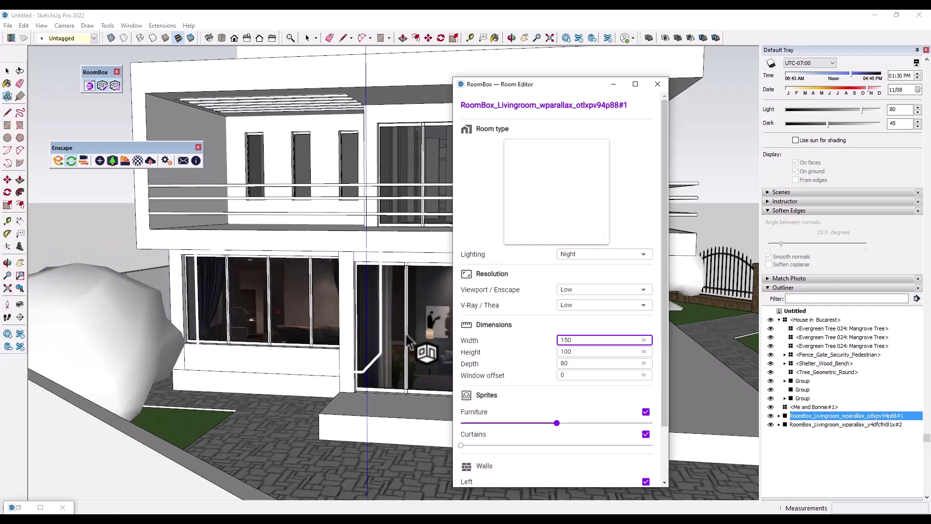
pyautogui.moveTo(394, 350); pyautogui.dragTo(291, 322, button='middle')
pyautogui.moveTo(571, 366); pyautogui.dragTo(707, 373)
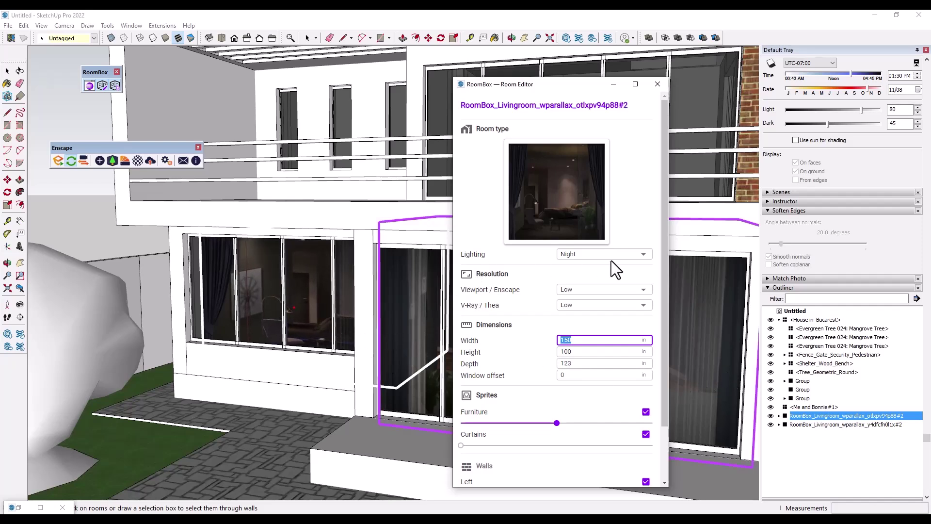
# Inspect the new living room up close through its window and set its Viewport / Enscape resolution to High
pyautogui.scroll(5, 360, 317)
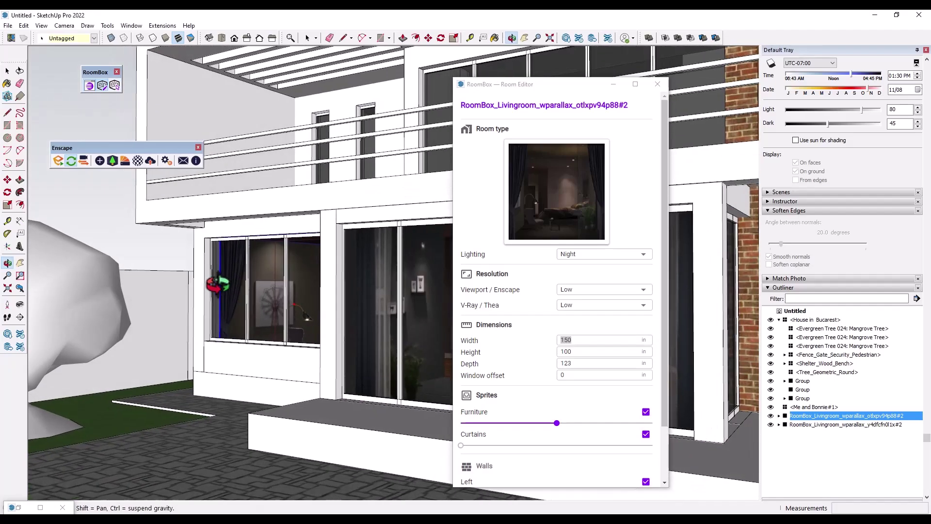
pyautogui.scroll(3, 426, 362)
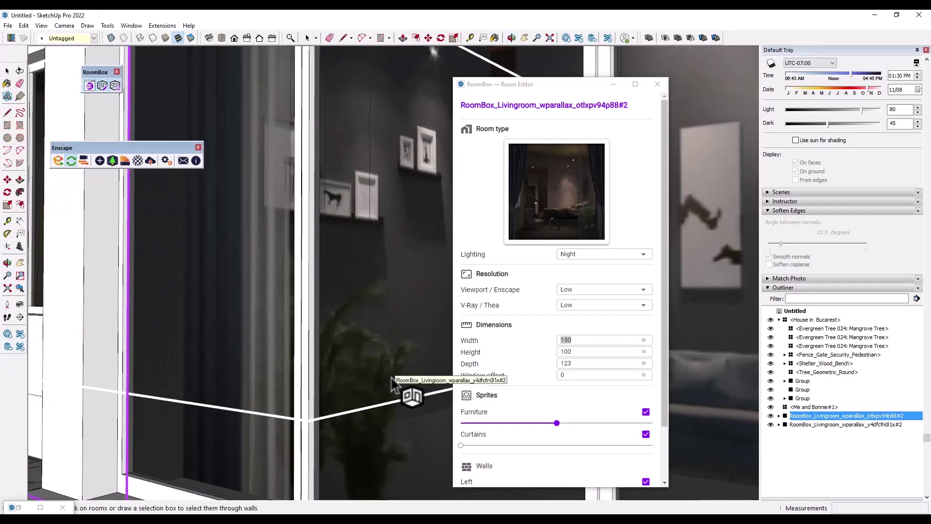
pyautogui.moveTo(410, 392); pyautogui.dragTo(218, 292, button='middle')
pyautogui.scroll(4, 216, 288)
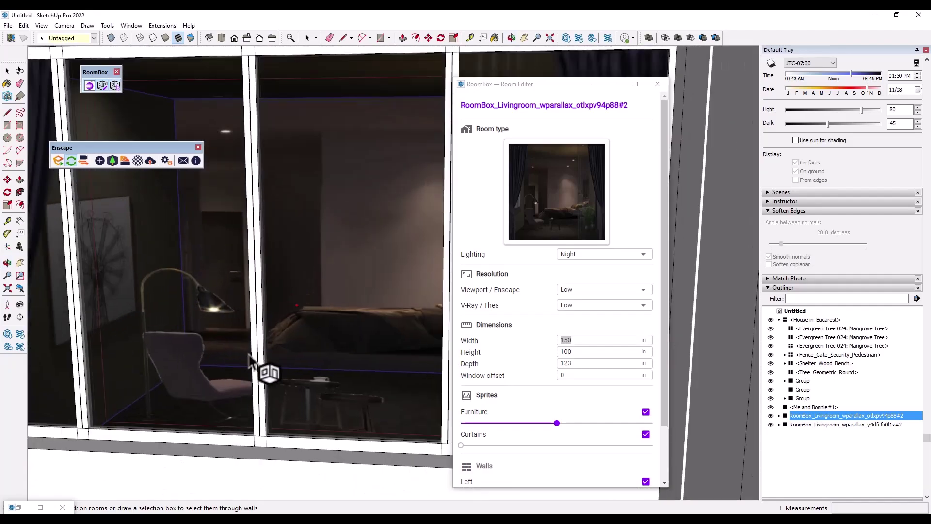
pyautogui.moveTo(248, 353); pyautogui.dragTo(225, 350, button='middle')
pyautogui.scroll(2, 220, 358)
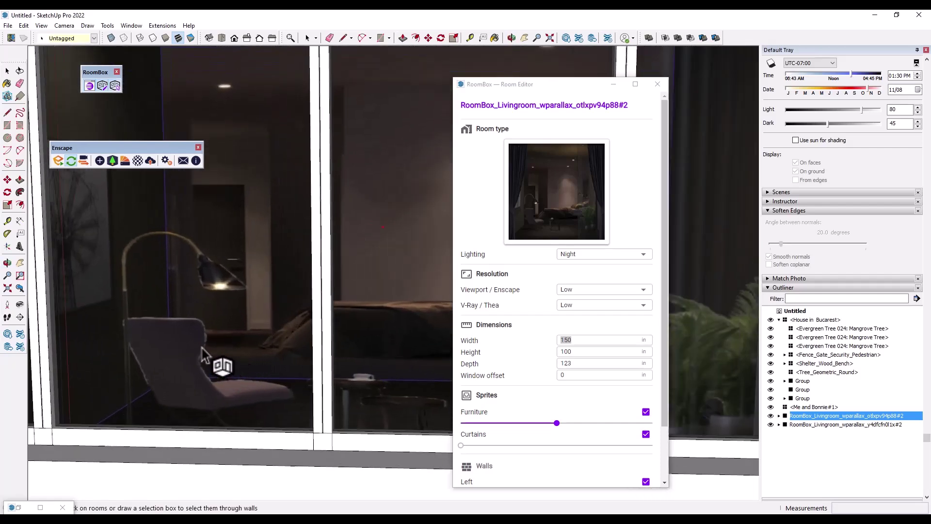
pyautogui.click(577, 290)
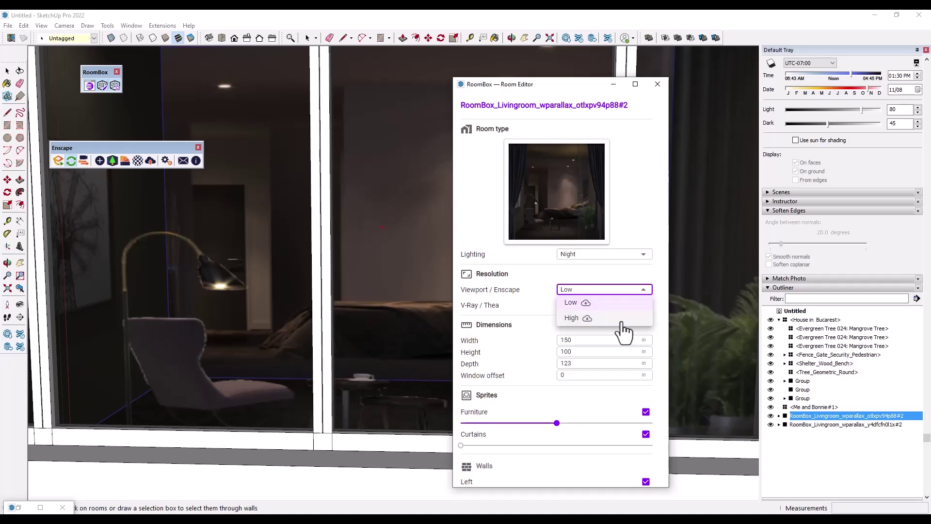
pyautogui.click(571, 318)
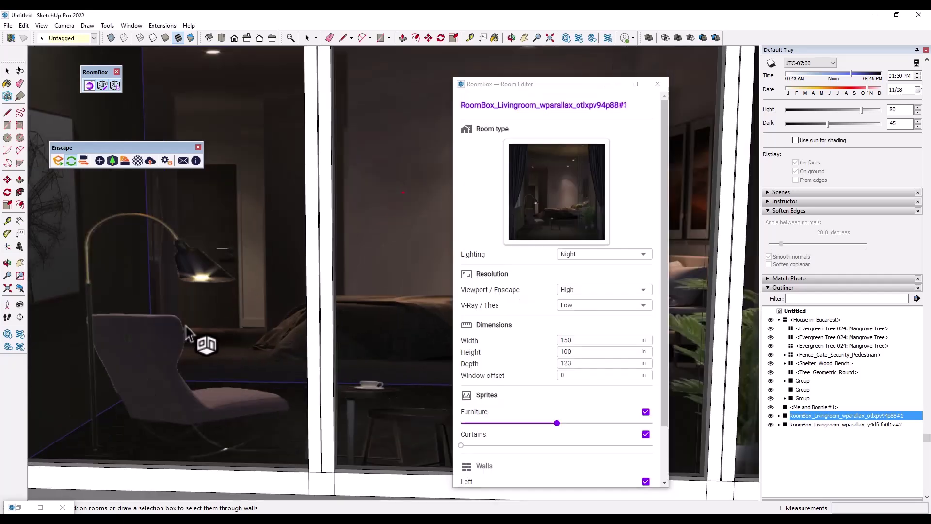
pyautogui.moveTo(189, 385); pyautogui.dragTo(264, 364, button='middle')
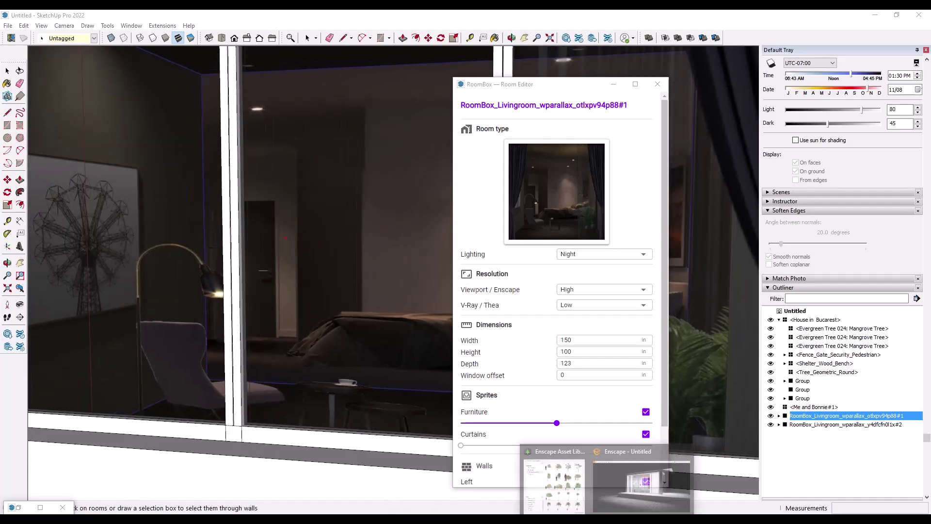
# Switch to the Enscape render, examine both lit rooms at night, and return to SketchUp
pyautogui.click(644, 487)
pyautogui.press('w')
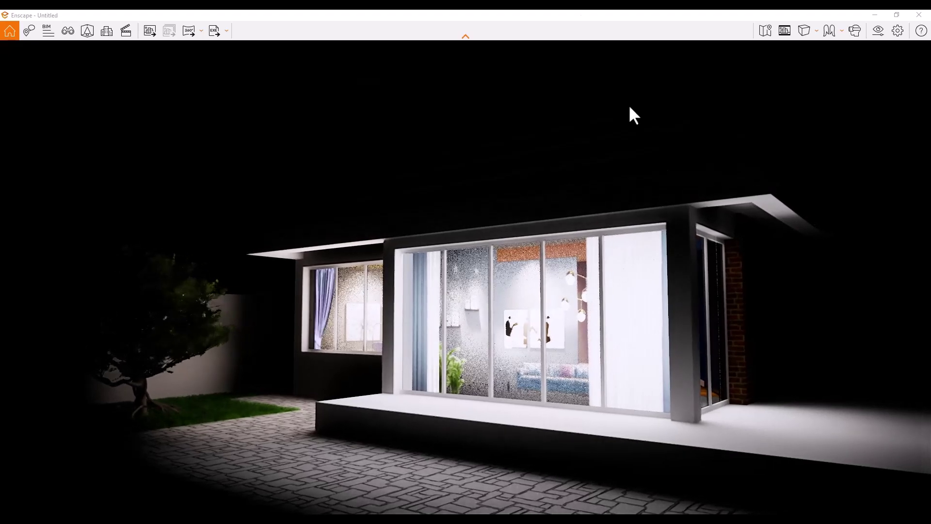
pyautogui.doubleClick(566, 13)
pyautogui.click(196, 152)
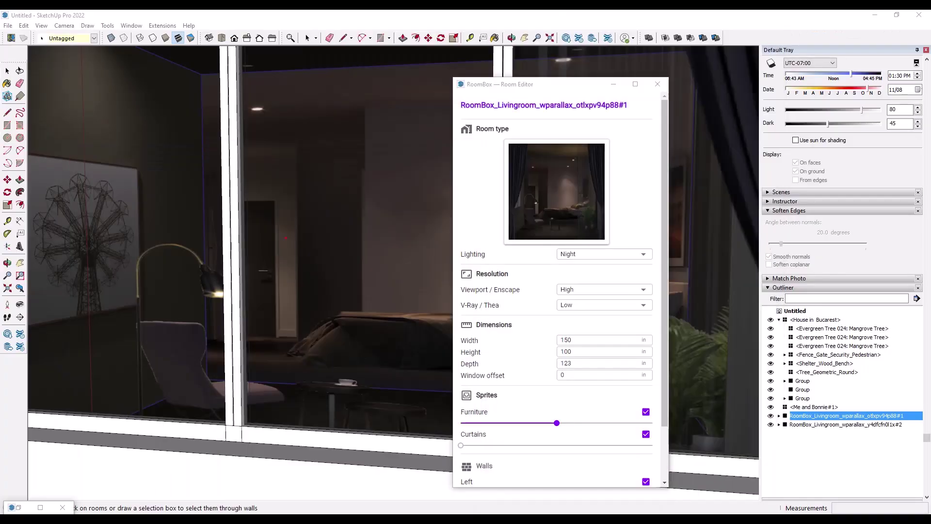
# Set the lighting of both ground-floor living rooms to Day
pyautogui.click(575, 259)
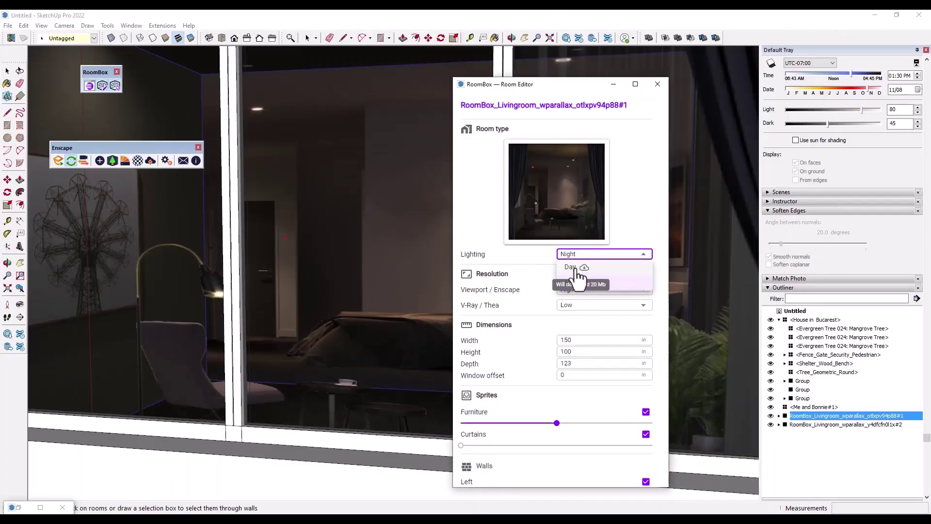
pyautogui.click(575, 270)
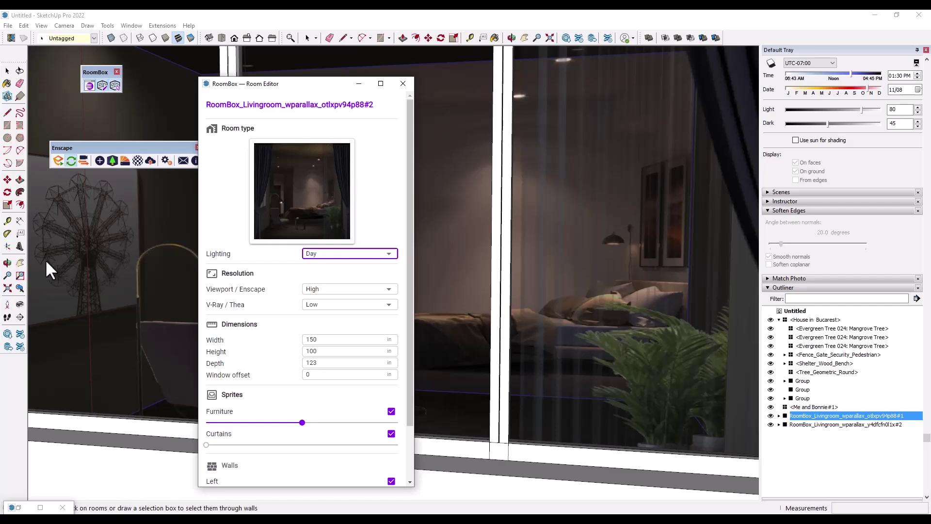
pyautogui.scroll(-6, 81, 245)
pyautogui.click(544, 279)
pyautogui.moveTo(544, 281); pyautogui.dragTo(470, 299, button='middle')
pyautogui.scroll(-2, 475, 298)
pyautogui.click(498, 274)
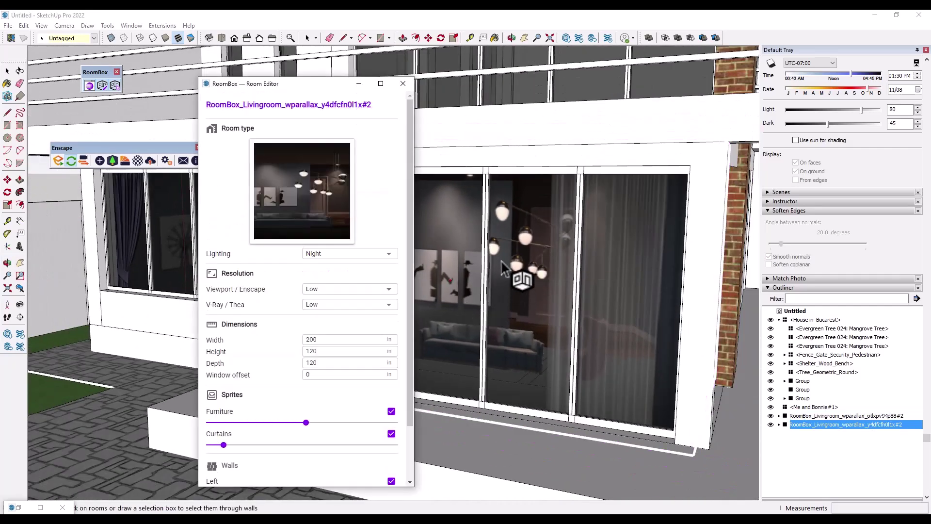
pyautogui.click(333, 262)
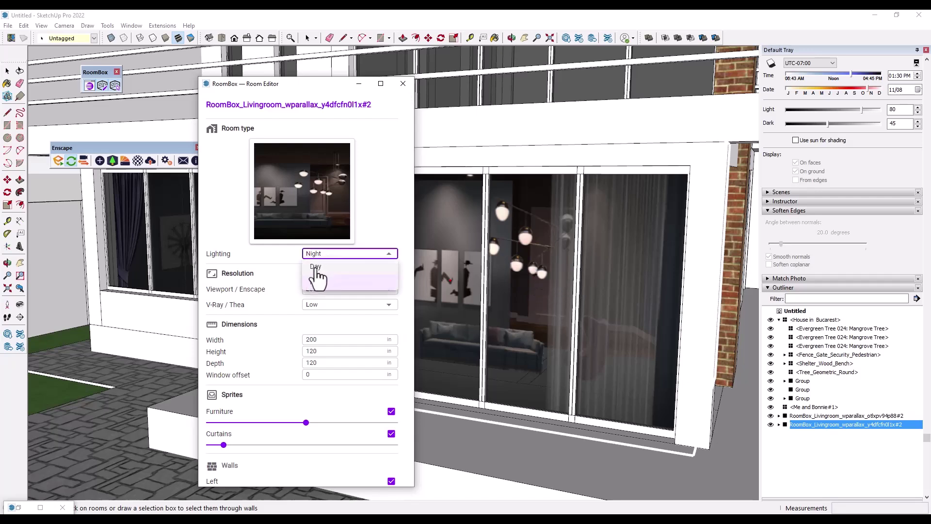
pyautogui.click(316, 267)
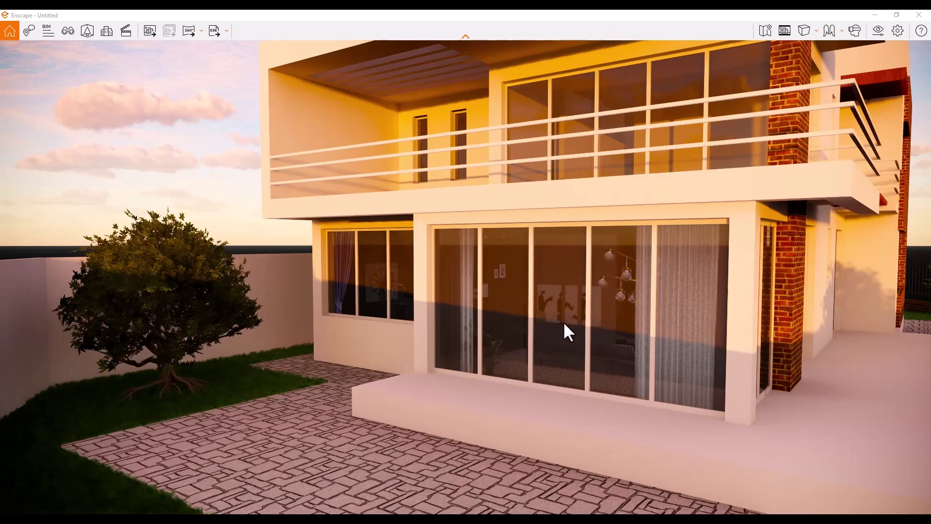
# Examine both living rooms from outside in the daylight Enscape render
pyautogui.press('s')
pyautogui.moveTo(543, 349); pyautogui.dragTo(485, 348)
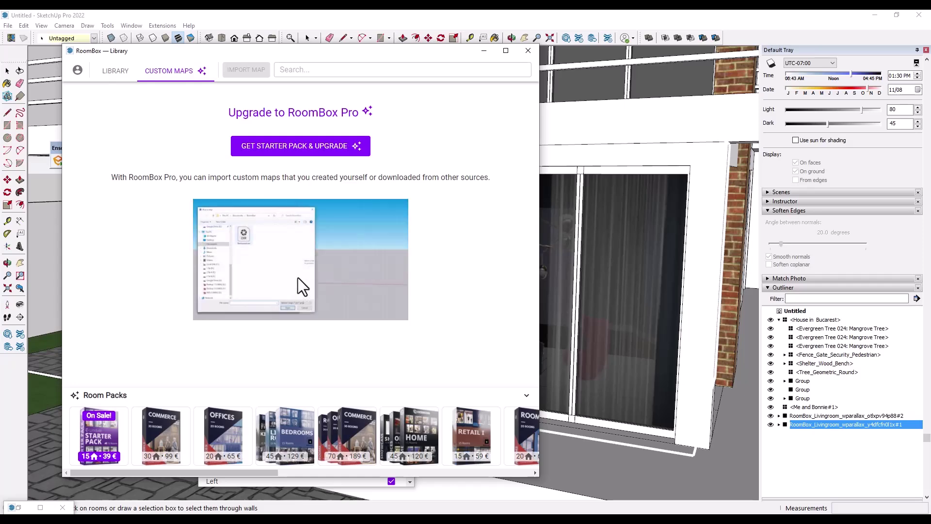
# Open the Starter Pack upgrade offer from the RoomBox custom maps page and browse its included rooms and contents
pyautogui.click(305, 148)
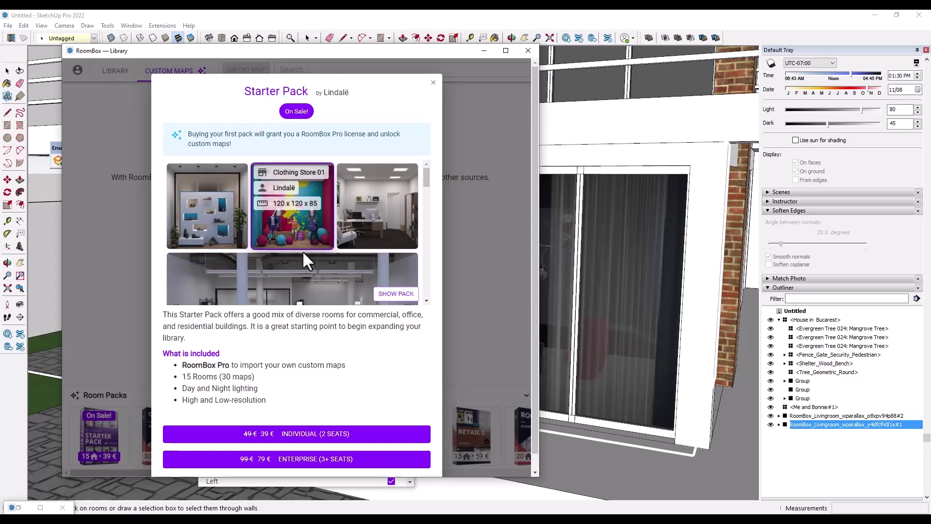
pyautogui.scroll(-1, 286, 391)
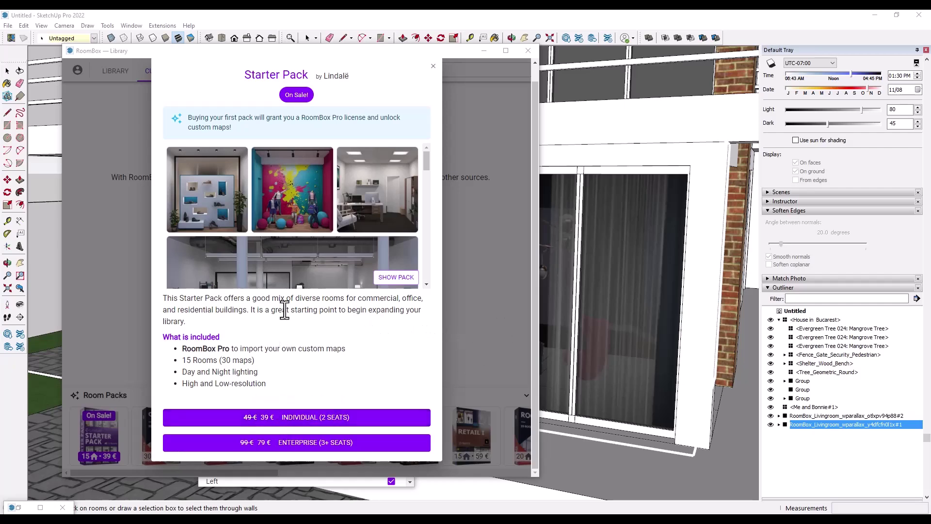
pyautogui.scroll(1, 283, 297)
pyautogui.scroll(-3, 373, 224)
pyautogui.scroll(-5, 372, 223)
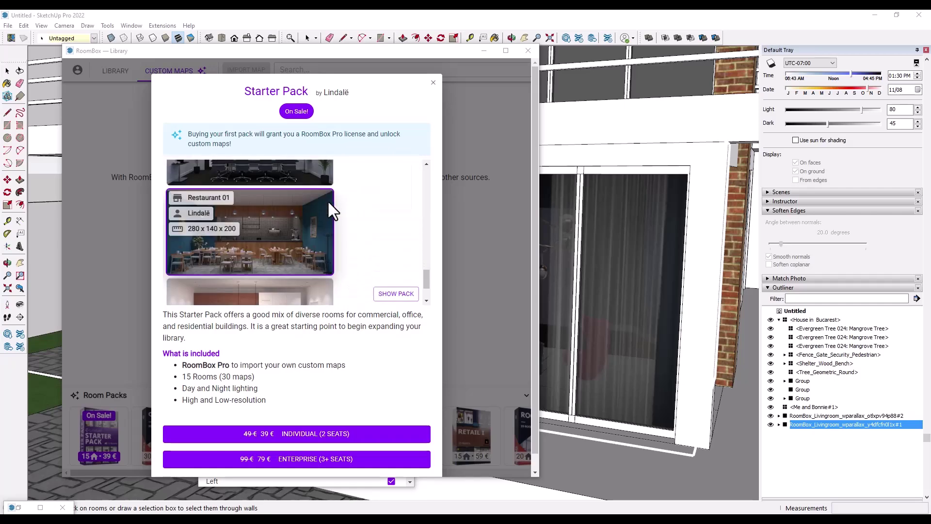
pyautogui.scroll(4, 328, 200)
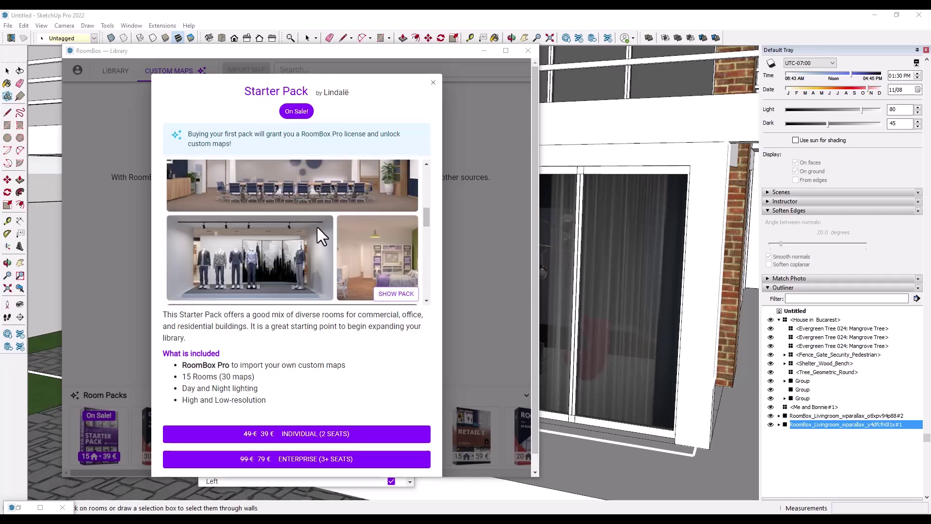
pyautogui.scroll(3, 320, 218)
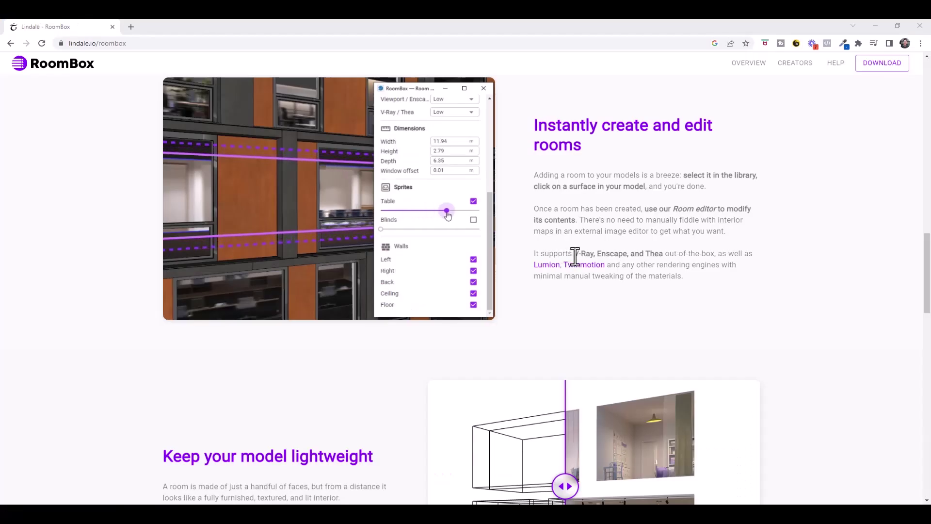
# Read which rendering engines RoomBox supports on its product web page, highlighting the note about manual material tweaking
pyautogui.moveTo(574, 254); pyautogui.dragTo(661, 253)
pyautogui.click(670, 252)
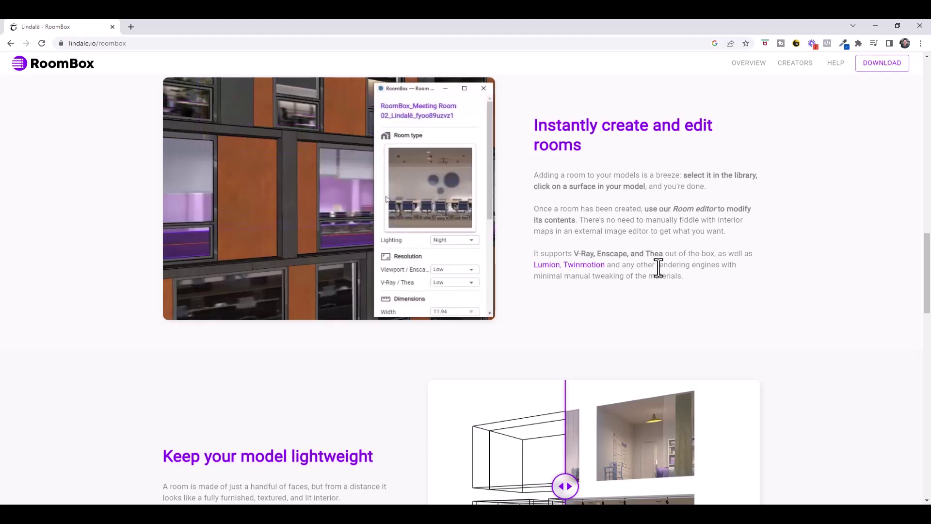
pyautogui.moveTo(610, 280); pyautogui.dragTo(660, 276)
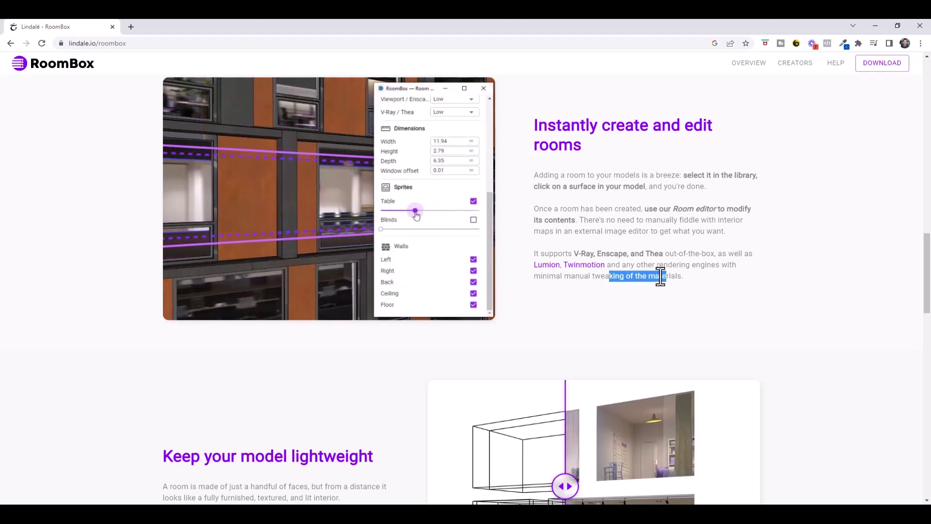
pyautogui.click(601, 276)
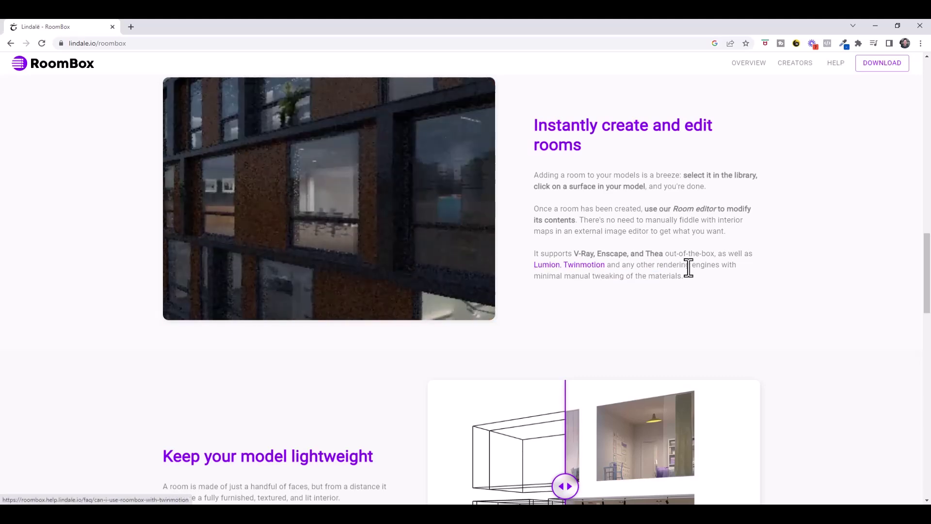